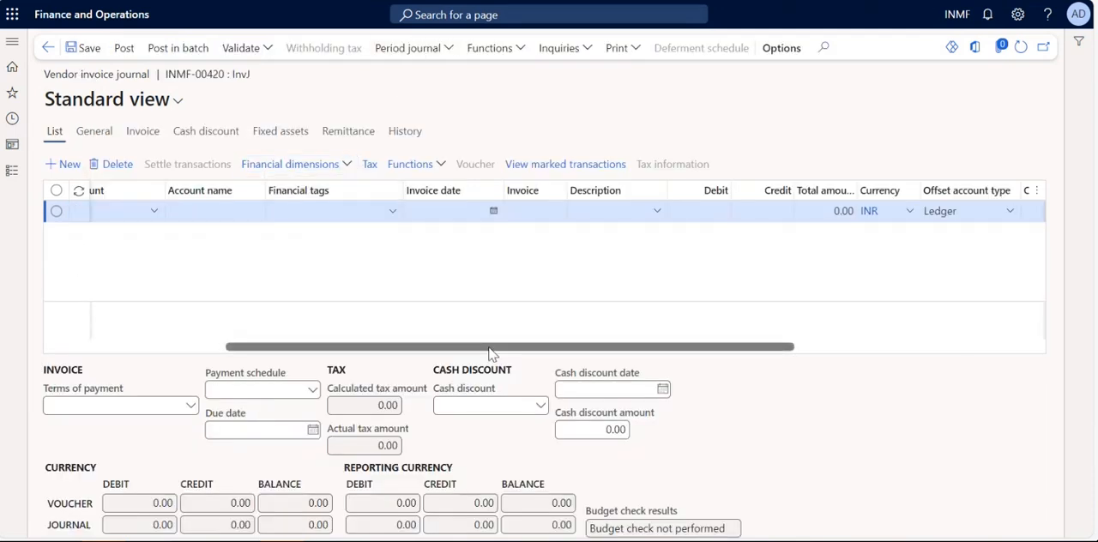
Locate the Description field on the vendor invoice journal line.
{"action": "left_click_drag", "start_coordinate": [489, 349], "coordinate": [277, 355]}
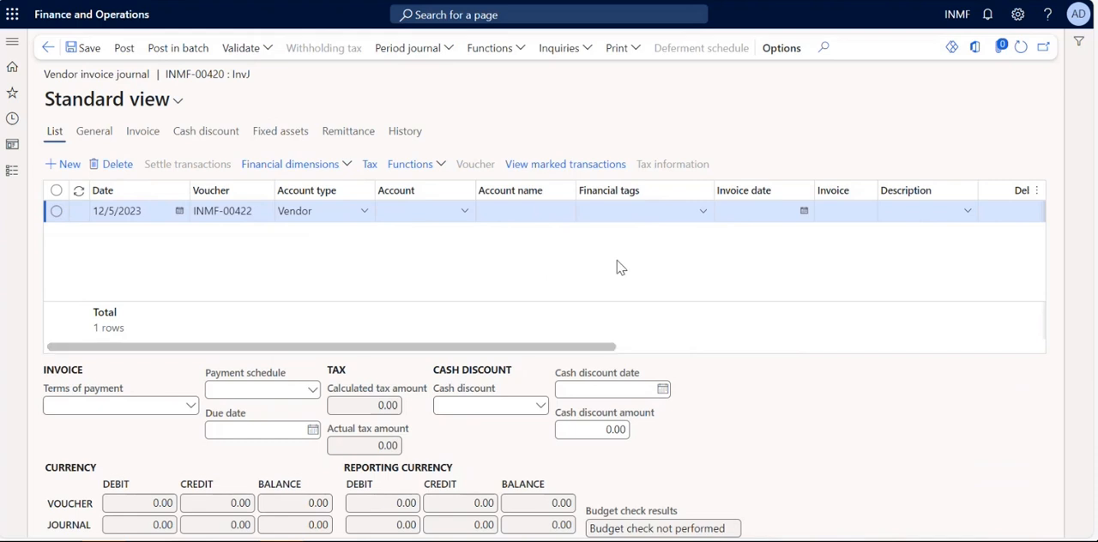
{"action": "left_click", "coordinate": [902, 212]}
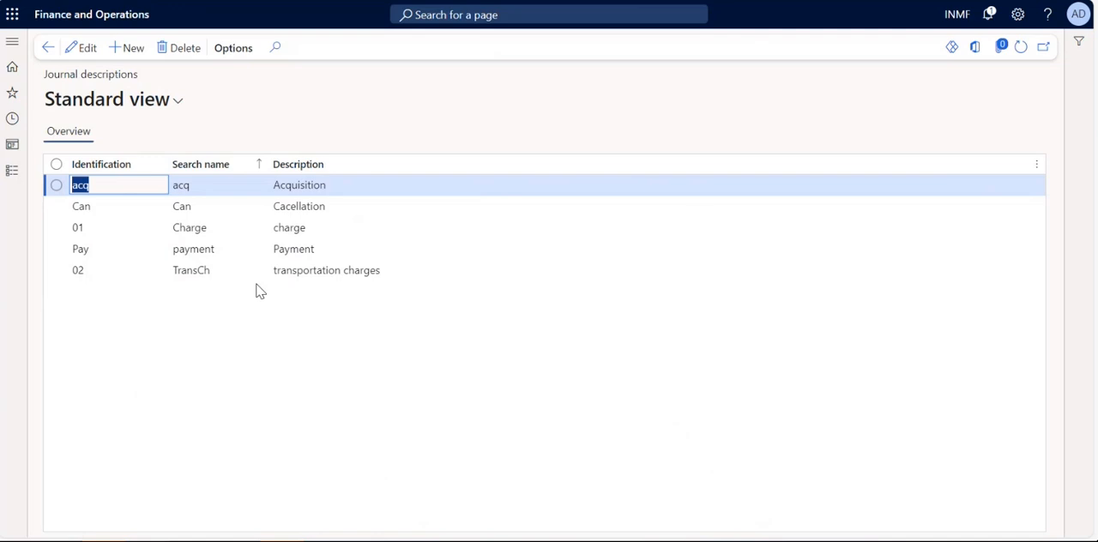
Add a journal description with identification 01, search name rent and description Payment of rent.
{"action": "left_click", "coordinate": [177, 105]}
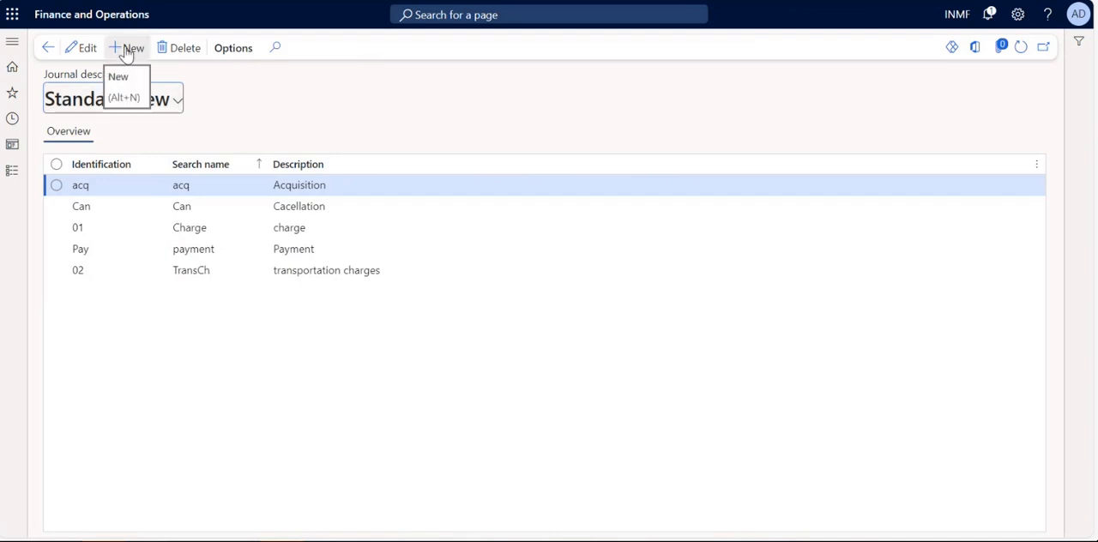
{"action": "left_click", "coordinate": [127, 50]}
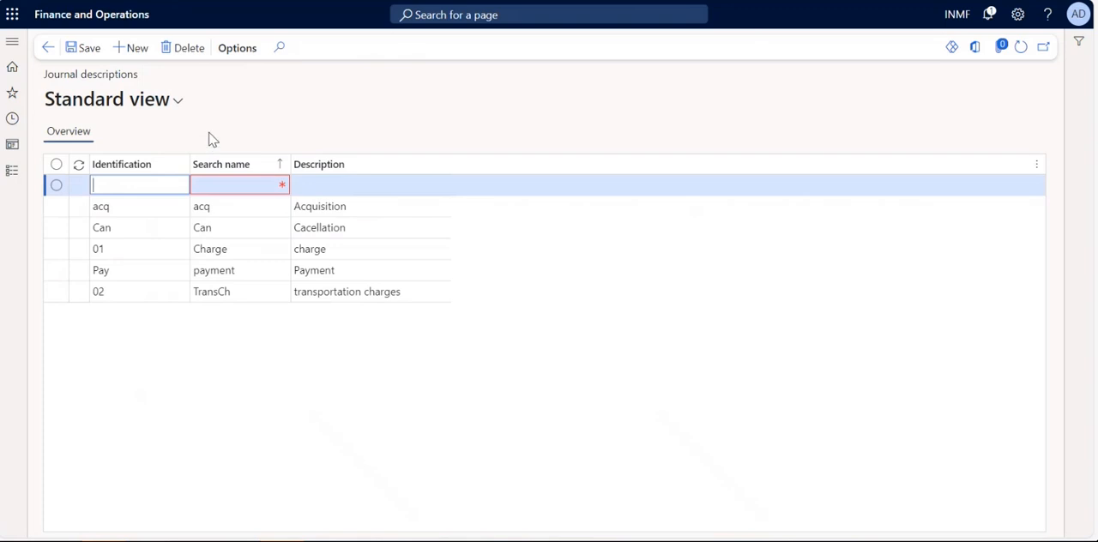
{"action": "type", "text": "01"}
{"action": "key", "text": "Tab"}
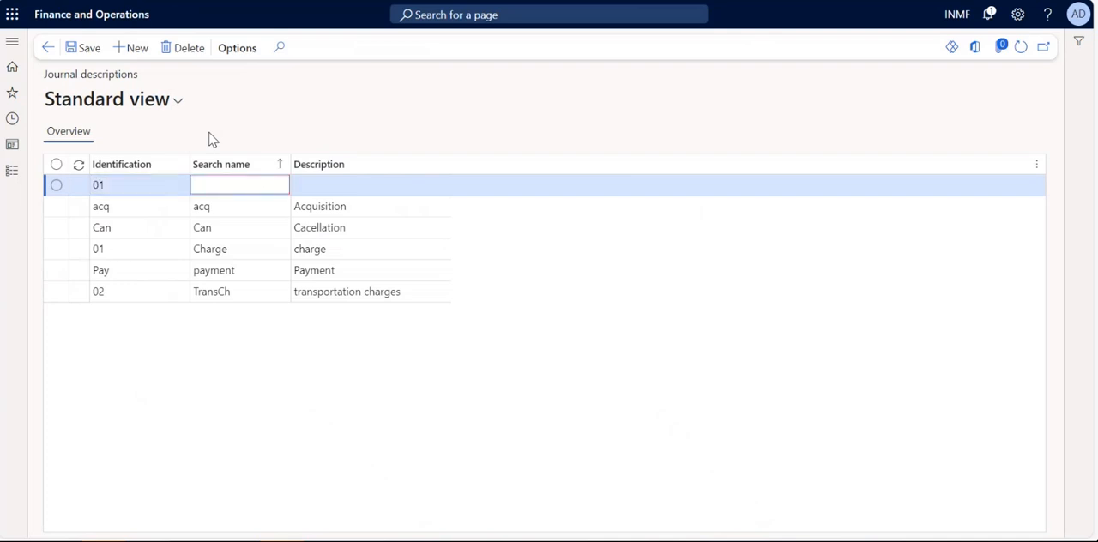
{"action": "type", "text": "rent"}
{"action": "key", "text": "Tab"}
{"action": "type", "text": "Paymwn"}
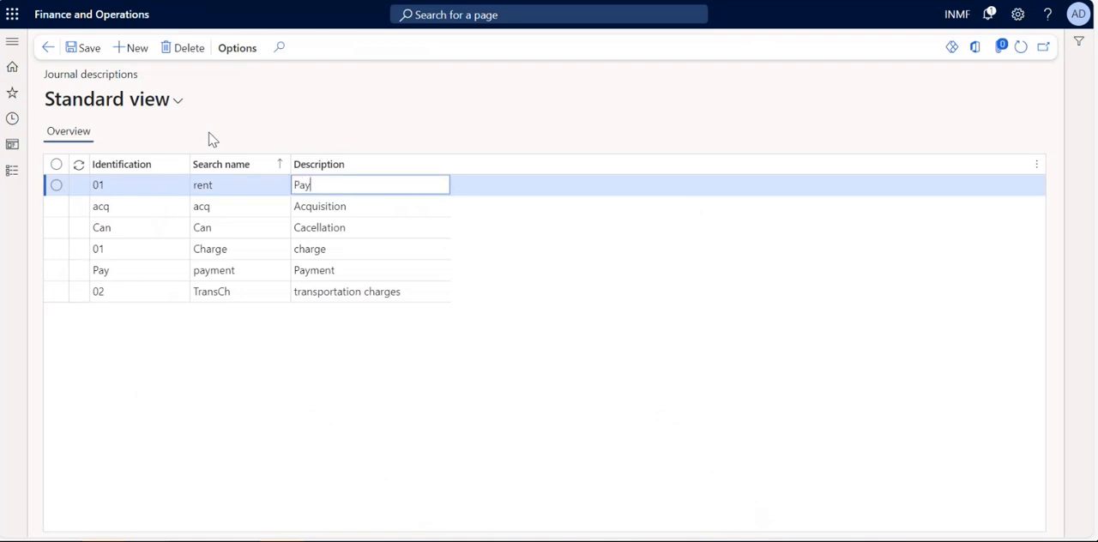
{"action": "key", "text": "BackSpace"}
{"action": "key", "text": "BackSpace"}
{"action": "type", "text": "ent of rent"}
{"action": "key", "text": "ctrl+a"}
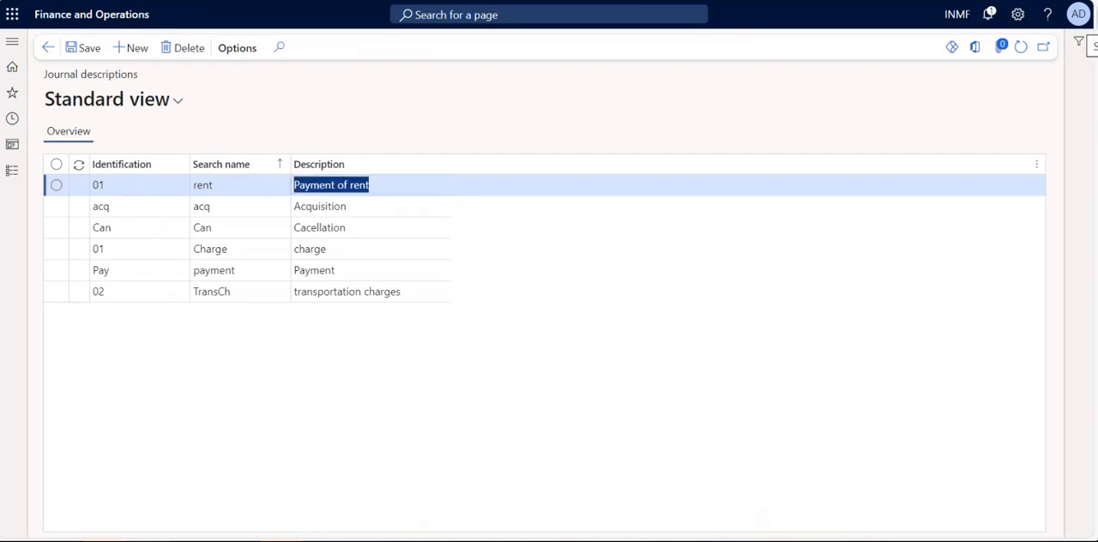
Return to the vendor invoice journal and fill the line's description using the journal description code acq.
{"action": "left_click", "coordinate": [352, 1]}
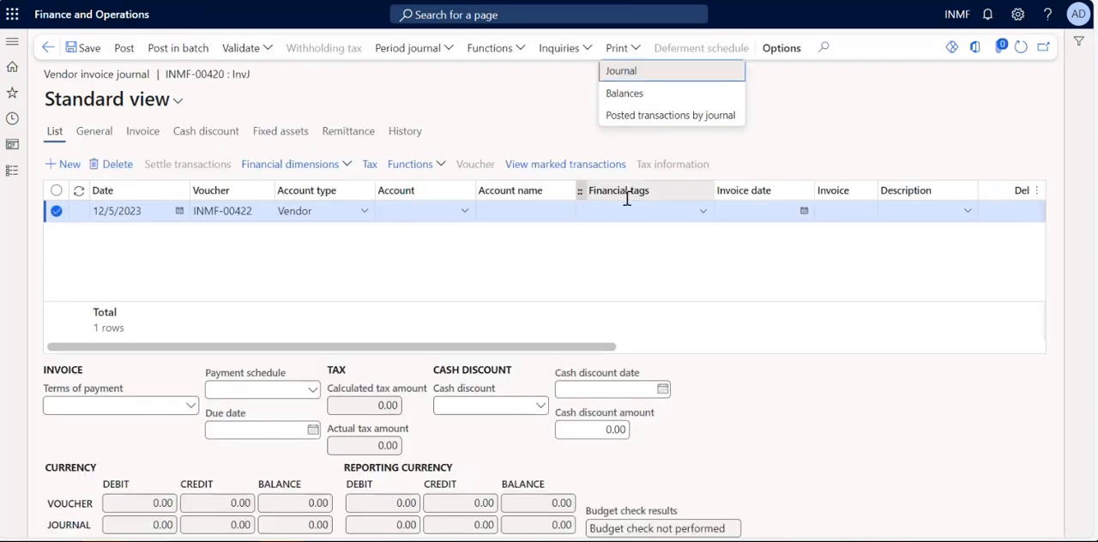
{"action": "left_click", "coordinate": [894, 221]}
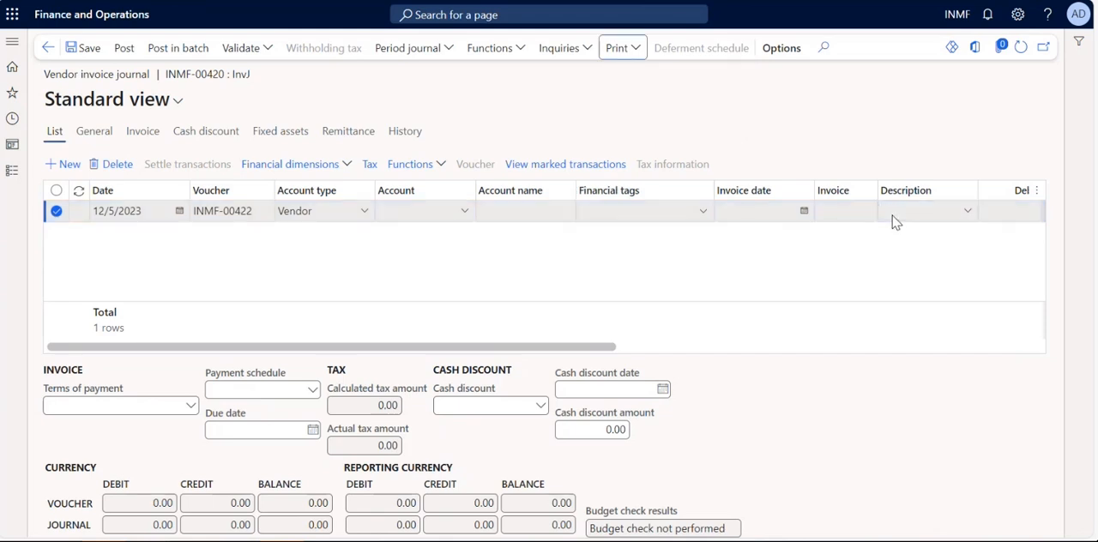
{"action": "left_click", "coordinate": [893, 214]}
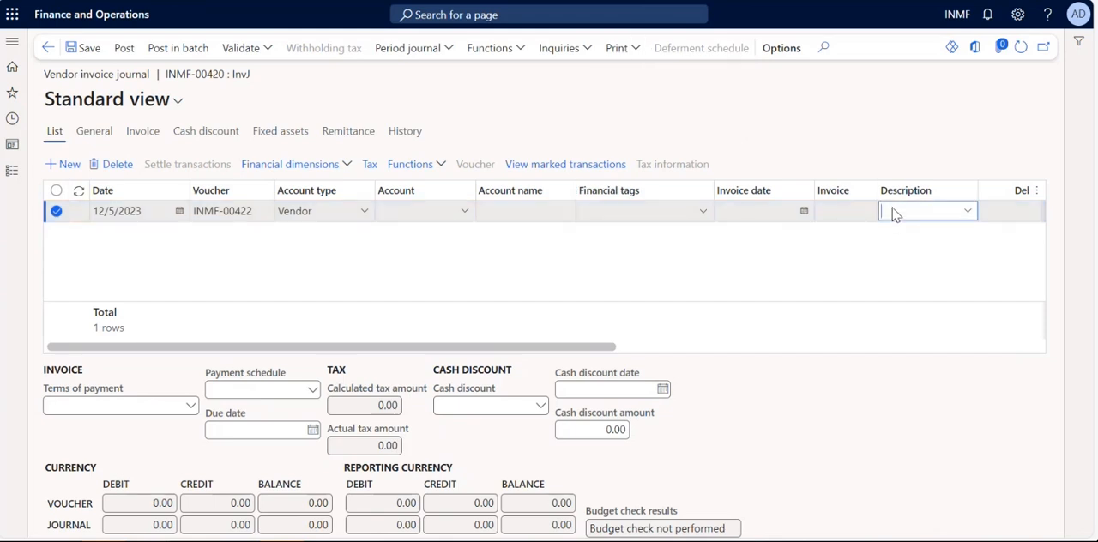
{"action": "type", "text": "acq"}
{"action": "key", "text": "Tab"}
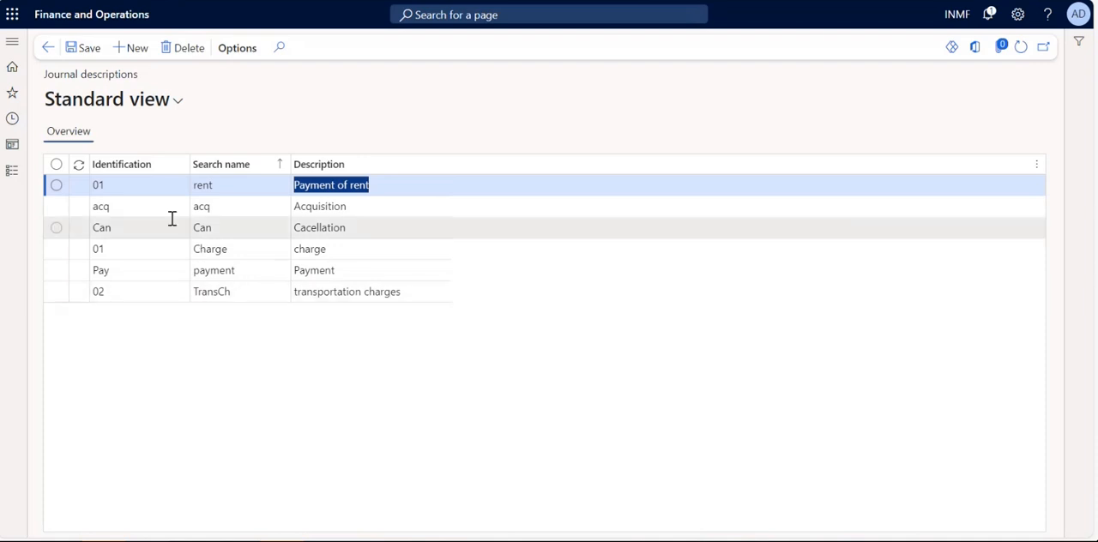
Try to open the Default descriptions page of the general ledger's journal setup from Journal descriptions.
{"action": "left_click", "coordinate": [9, 177]}
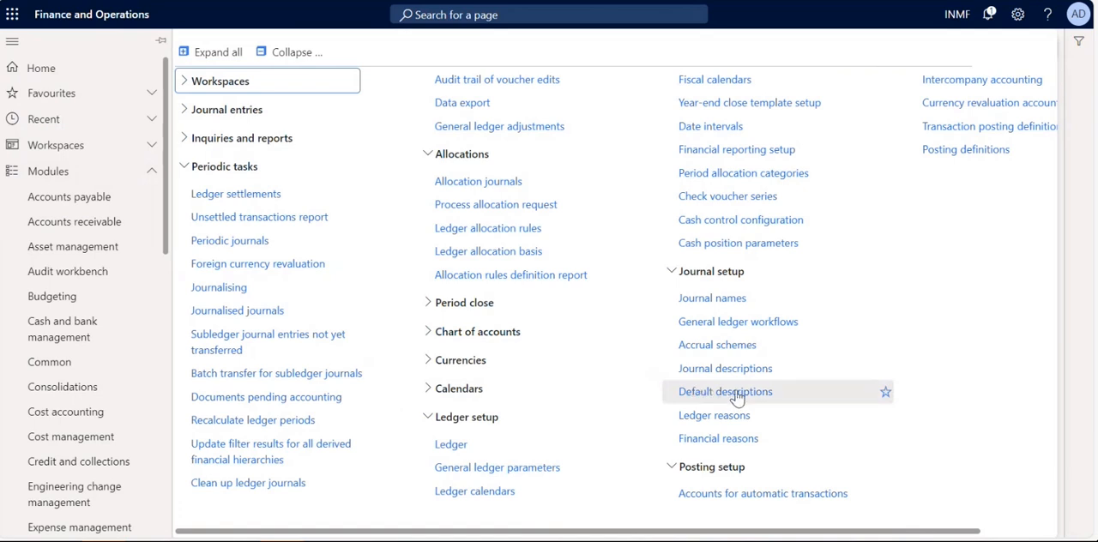
{"action": "left_click", "coordinate": [736, 395]}
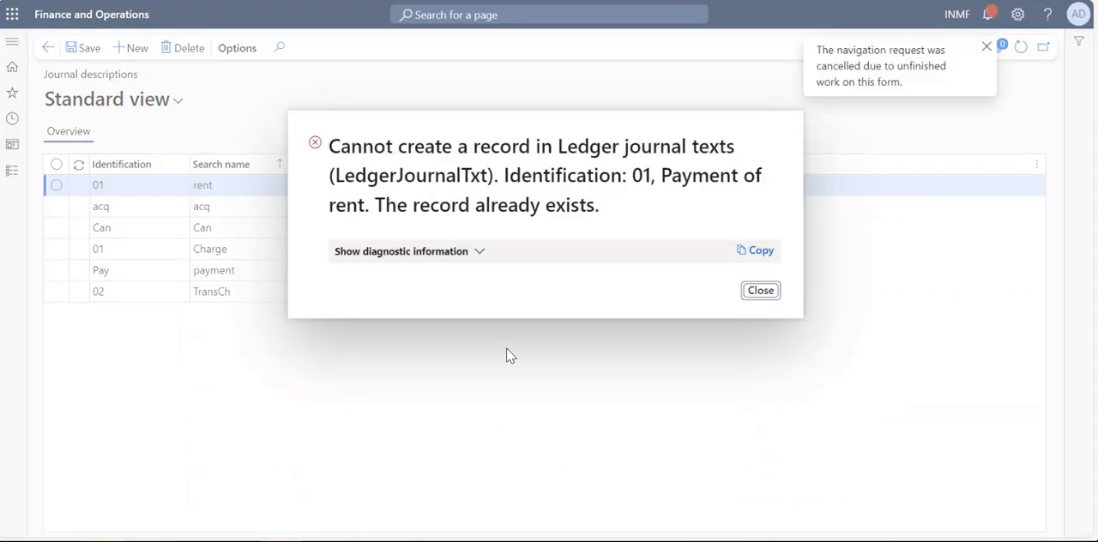
{"action": "left_click", "coordinate": [767, 296]}
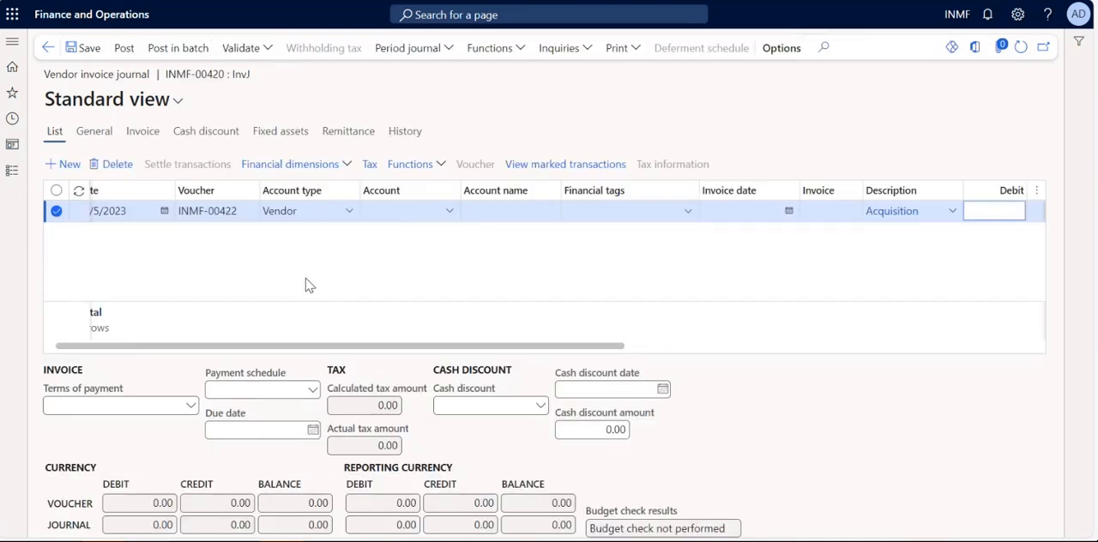
{"action": "left_click", "coordinate": [182, 190]}
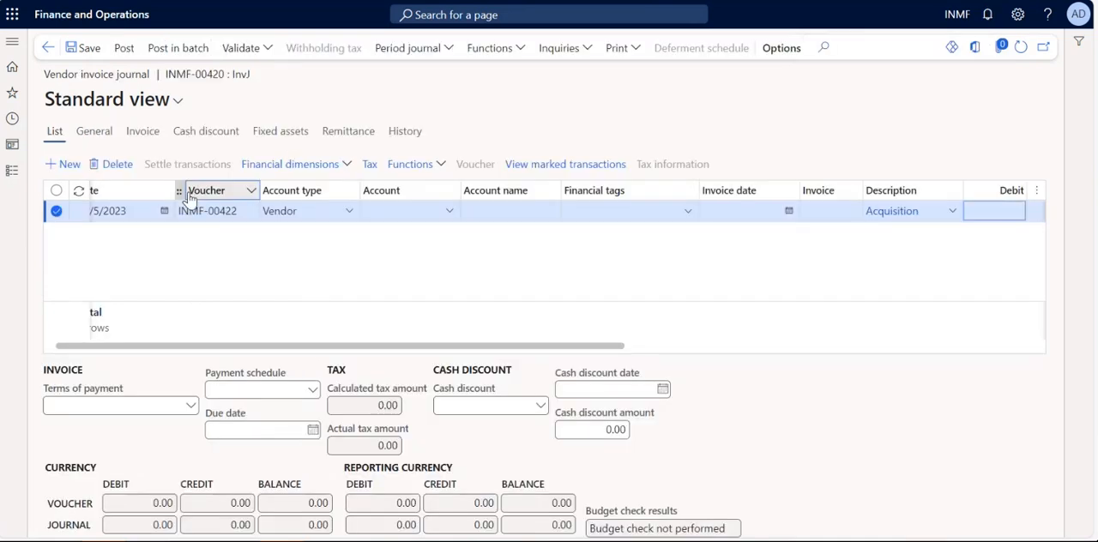
{"action": "left_click", "coordinate": [107, 171]}
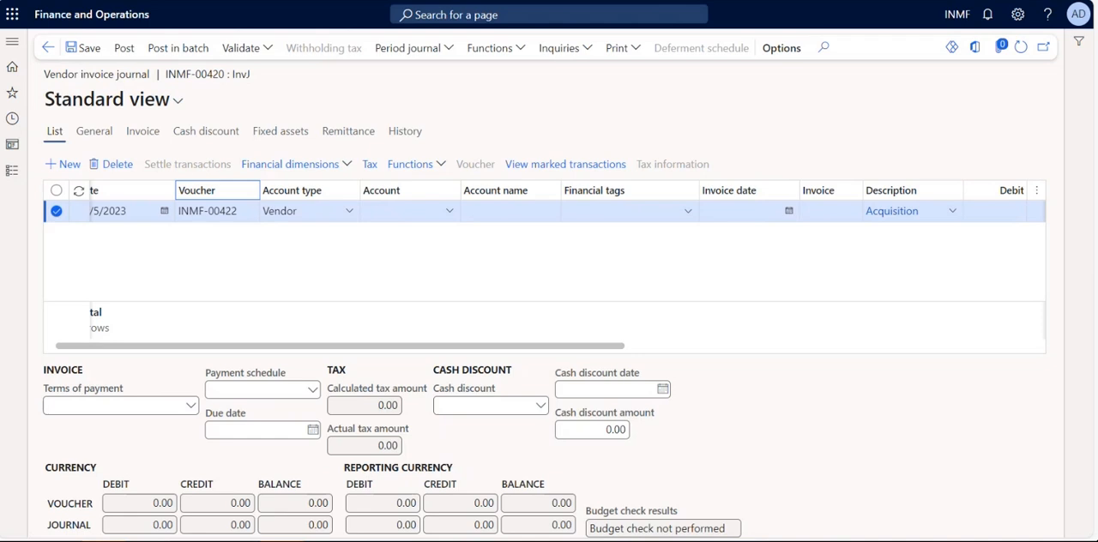
{"action": "key", "text": "ctrl+Tab"}
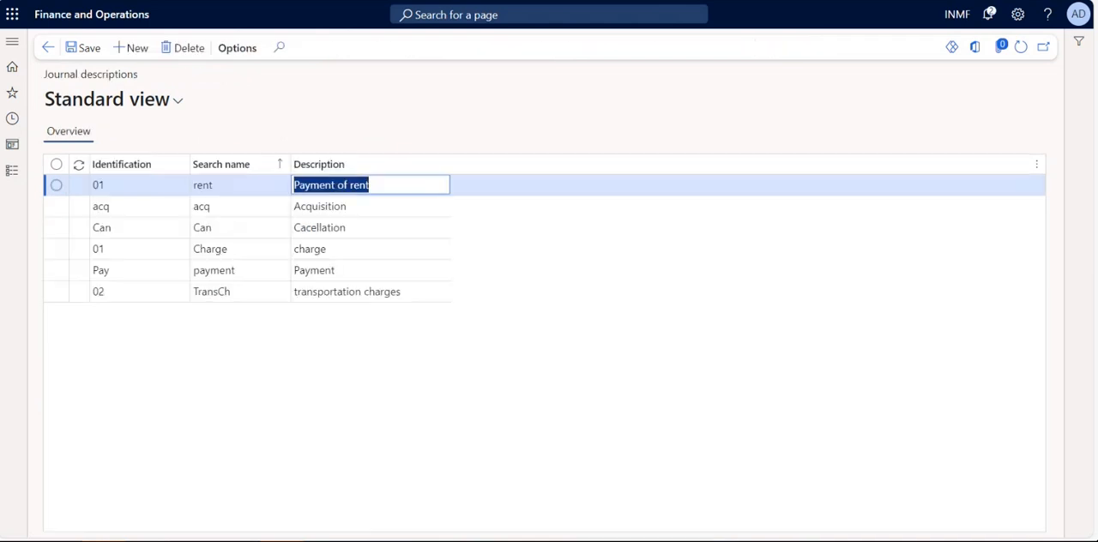
Try to save the new rent journal description, and delete the unsaved record.
{"action": "left_click", "coordinate": [78, 181]}
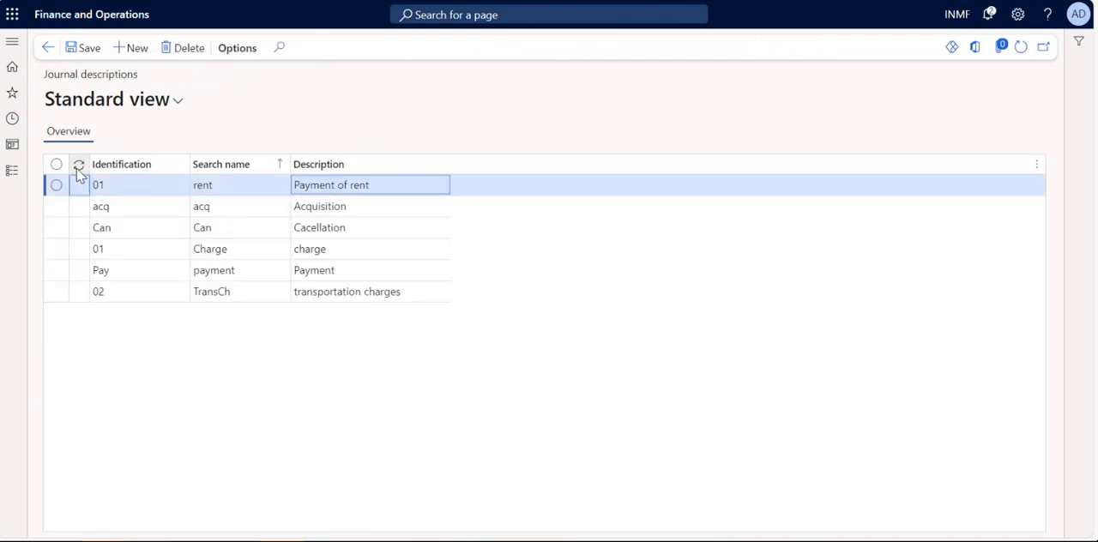
{"action": "left_click", "coordinate": [86, 50]}
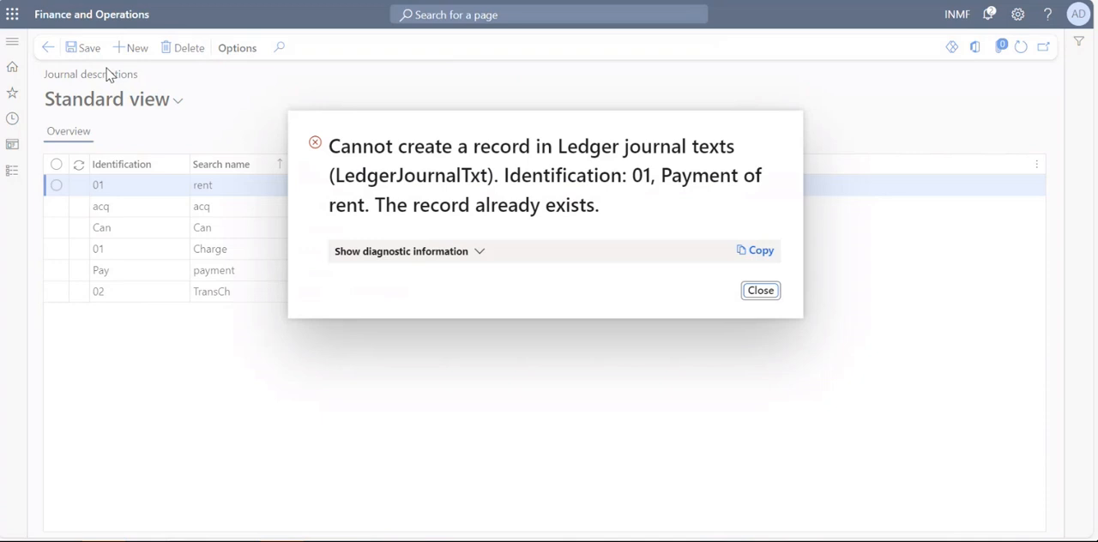
{"action": "left_click", "coordinate": [761, 290]}
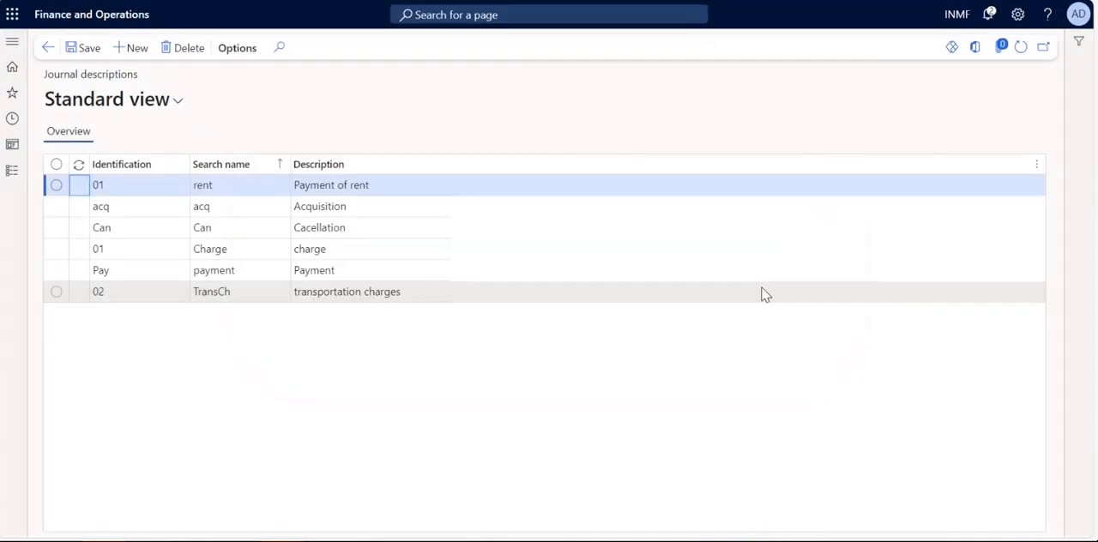
{"action": "left_click", "coordinate": [54, 186]}
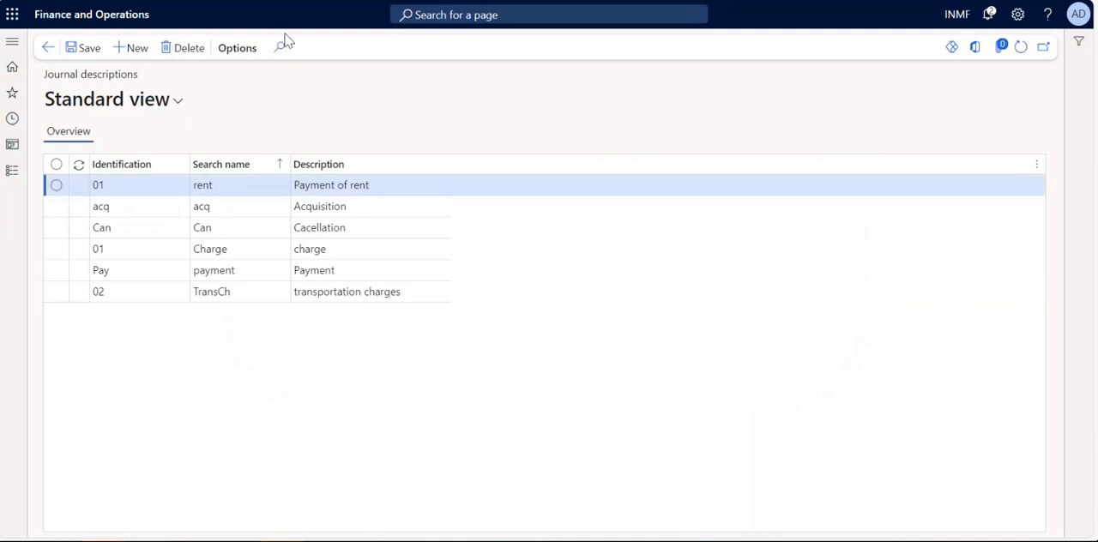
{"action": "left_click", "coordinate": [184, 48]}
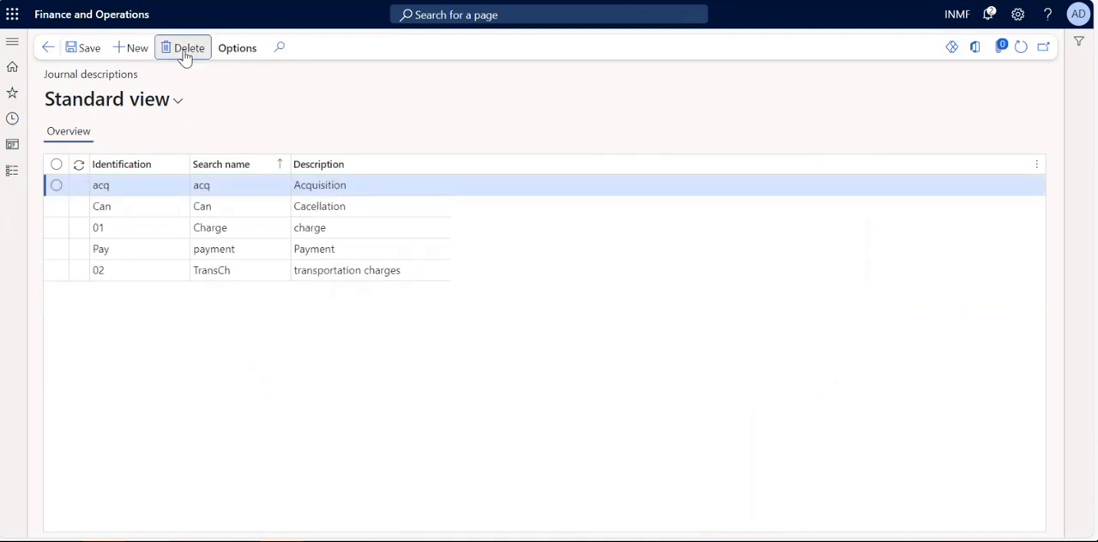
Open the general ledger's Default descriptions page and make the Vendor - payment, vendor entry editable.
{"action": "left_click", "coordinate": [13, 175]}
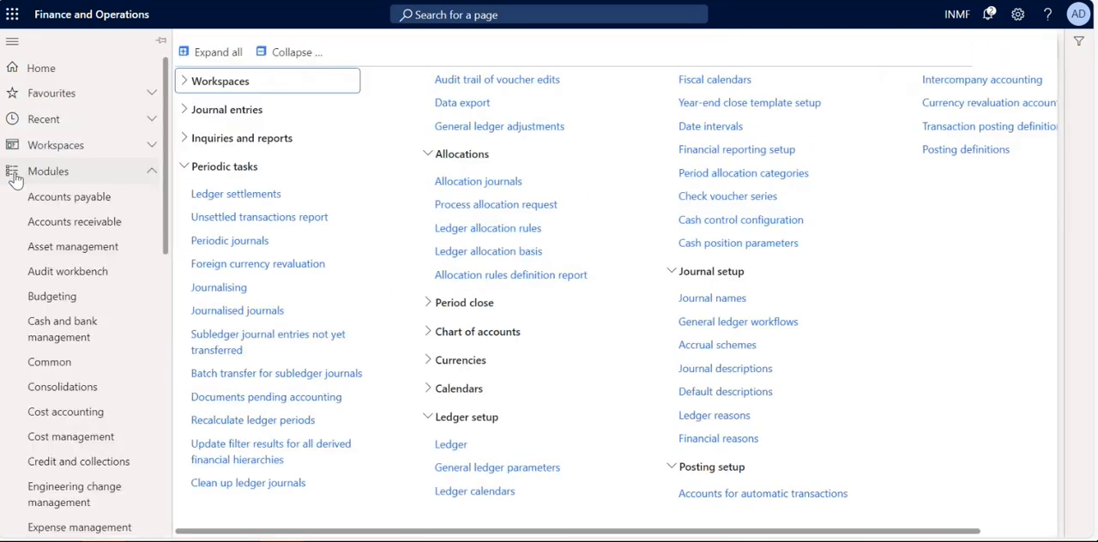
{"action": "left_click", "coordinate": [742, 396]}
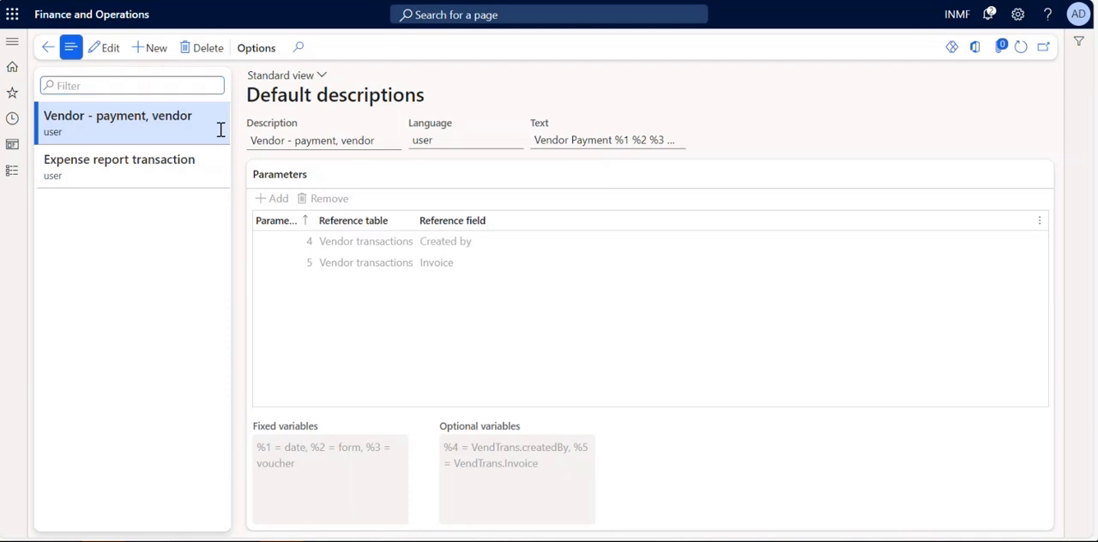
{"action": "left_click", "coordinate": [109, 49]}
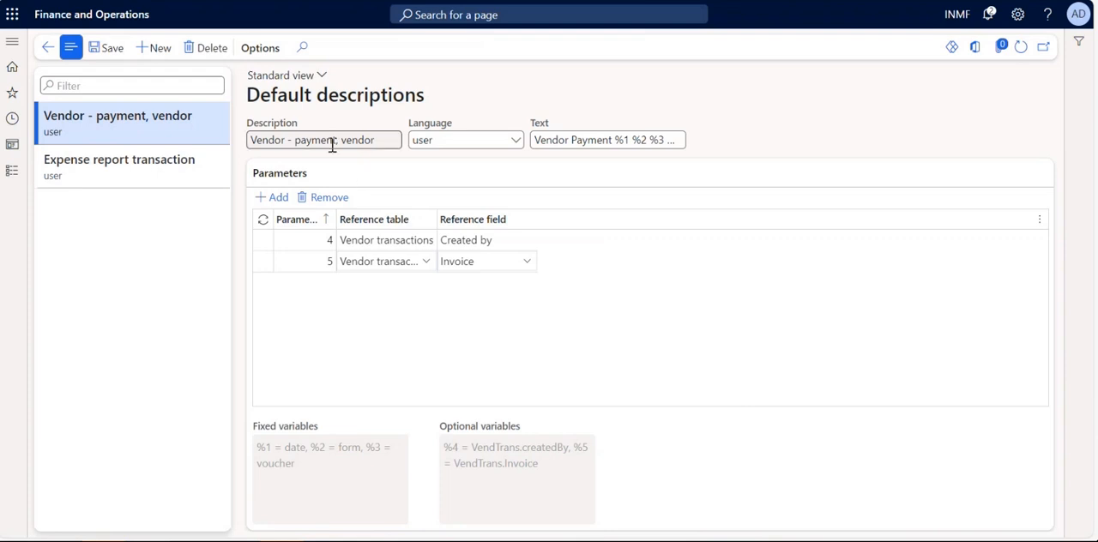
Start a new default description to browse the available description types, and delete the blank record.
{"action": "left_click", "coordinate": [151, 52]}
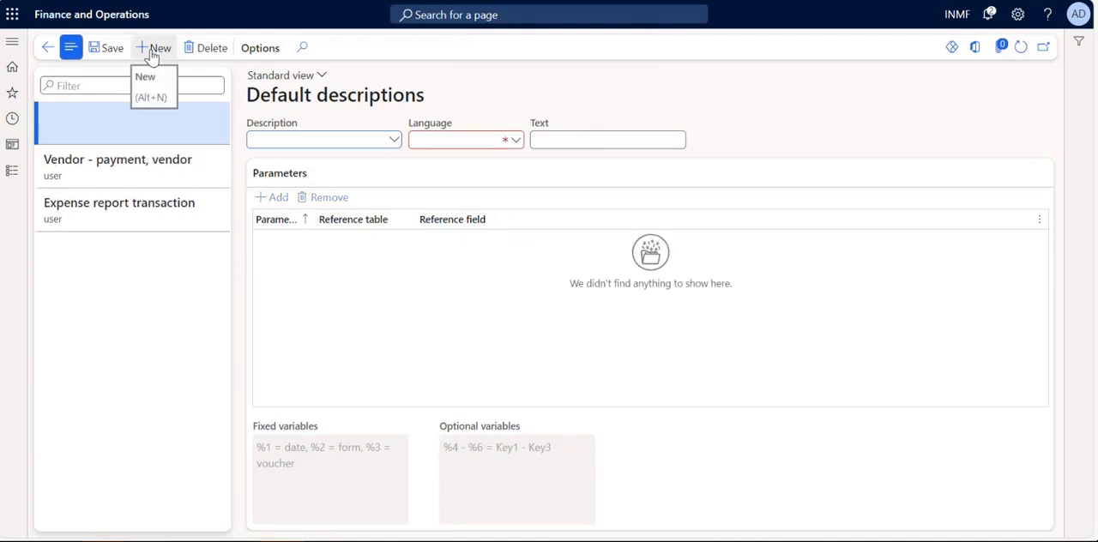
{"action": "left_click", "coordinate": [394, 142]}
{"action": "scroll", "coordinate": [394, 360], "scroll_direction": "down", "scroll_amount": 3}
{"action": "scroll", "coordinate": [397, 371], "scroll_direction": "down", "scroll_amount": 12}
{"action": "scroll", "coordinate": [397, 371], "scroll_direction": "down", "scroll_amount": 10}
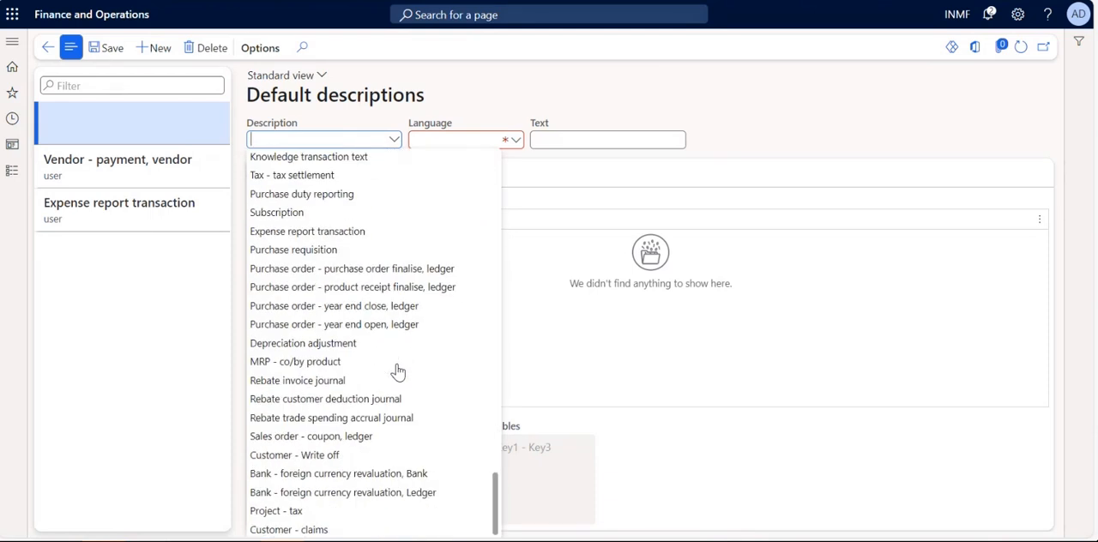
{"action": "scroll", "coordinate": [397, 371], "scroll_direction": "up", "scroll_amount": 8}
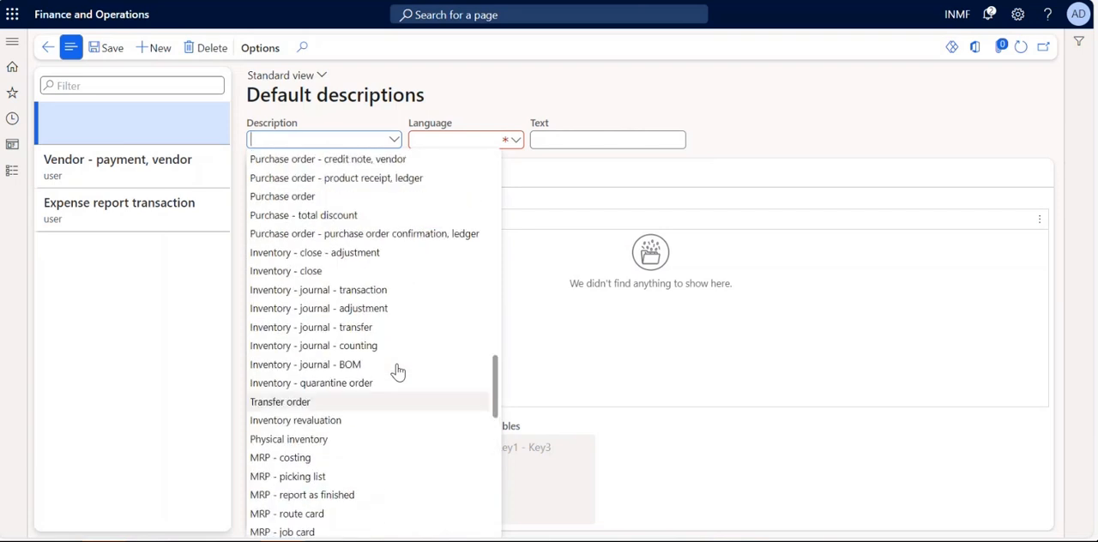
{"action": "scroll", "coordinate": [397, 371], "scroll_direction": "down", "scroll_amount": 10}
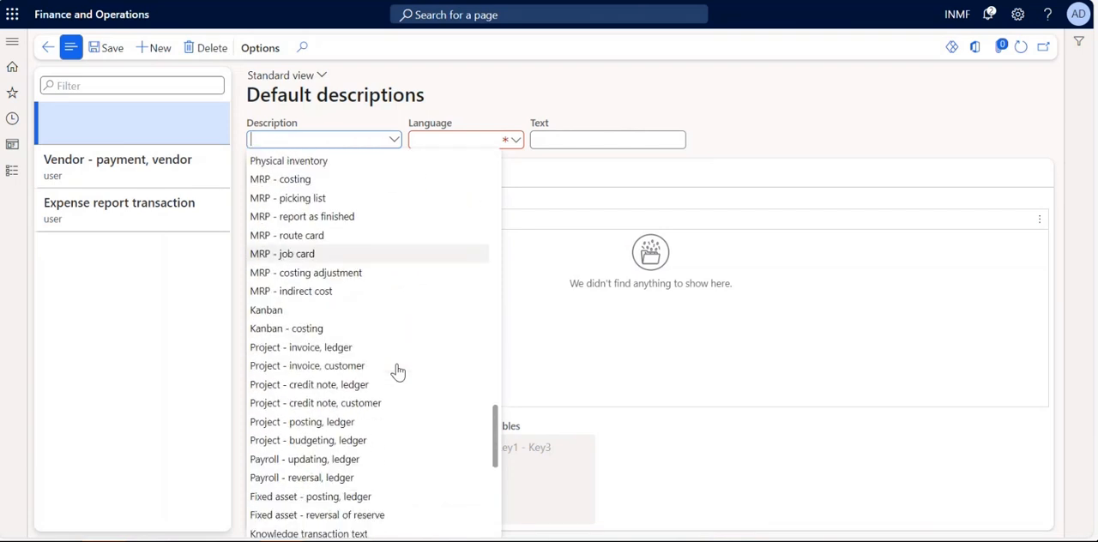
{"action": "scroll", "coordinate": [397, 370], "scroll_direction": "down", "scroll_amount": 5}
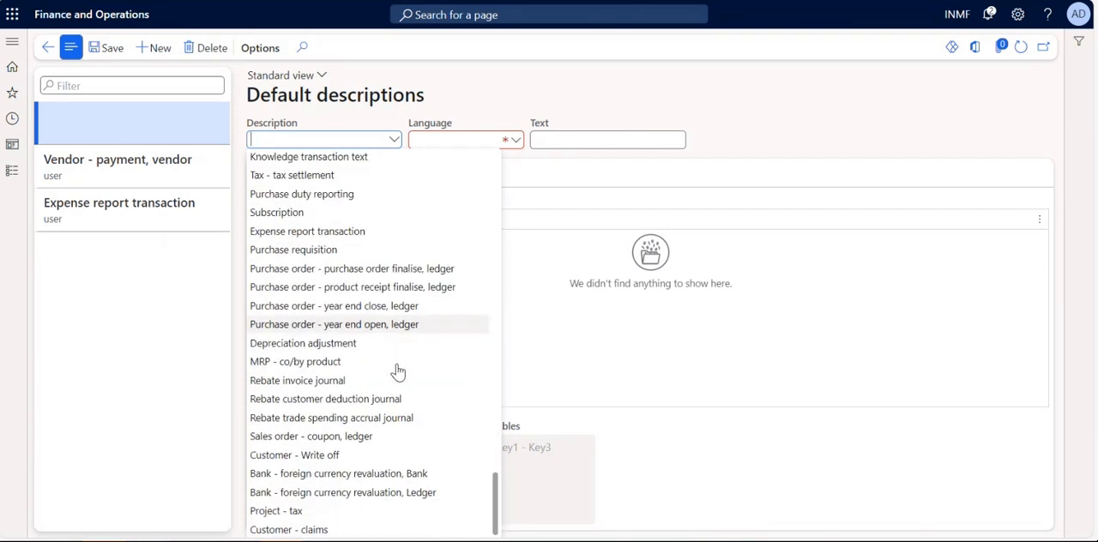
{"action": "scroll", "coordinate": [397, 370], "scroll_direction": "up", "scroll_amount": 12}
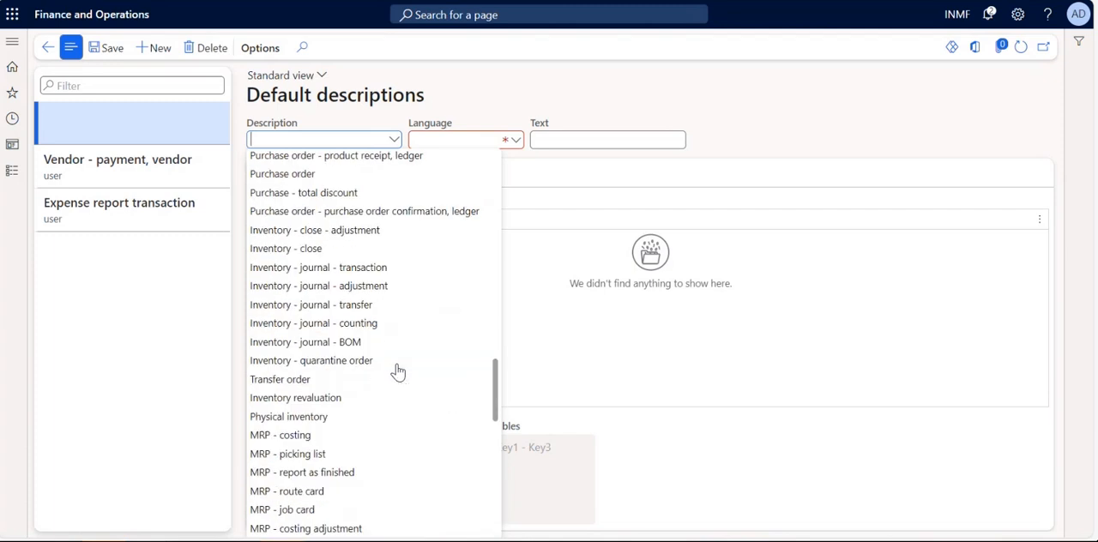
{"action": "scroll", "coordinate": [397, 371], "scroll_direction": "up", "scroll_amount": 7}
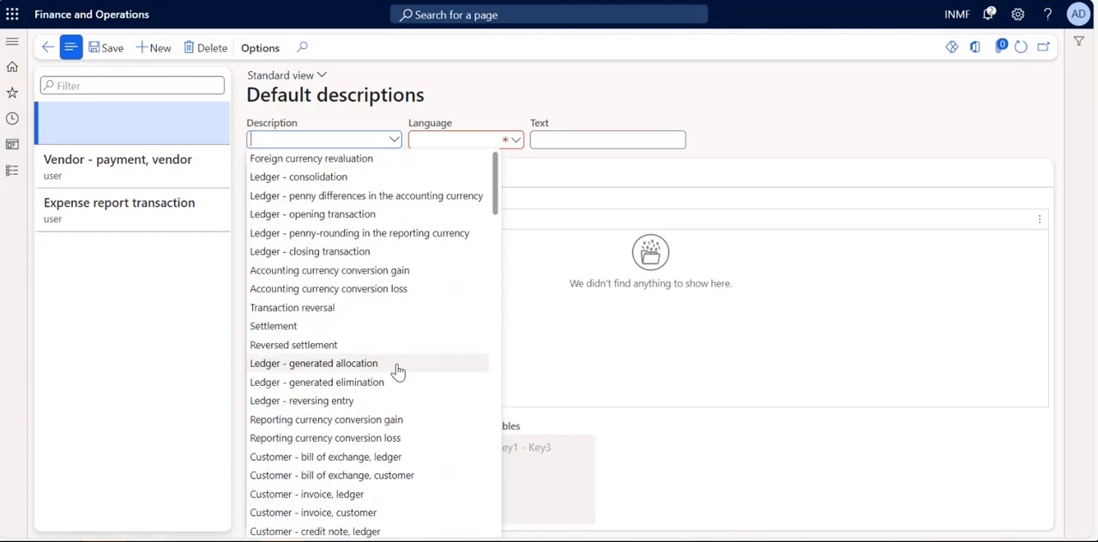
{"action": "left_click", "coordinate": [590, 344]}
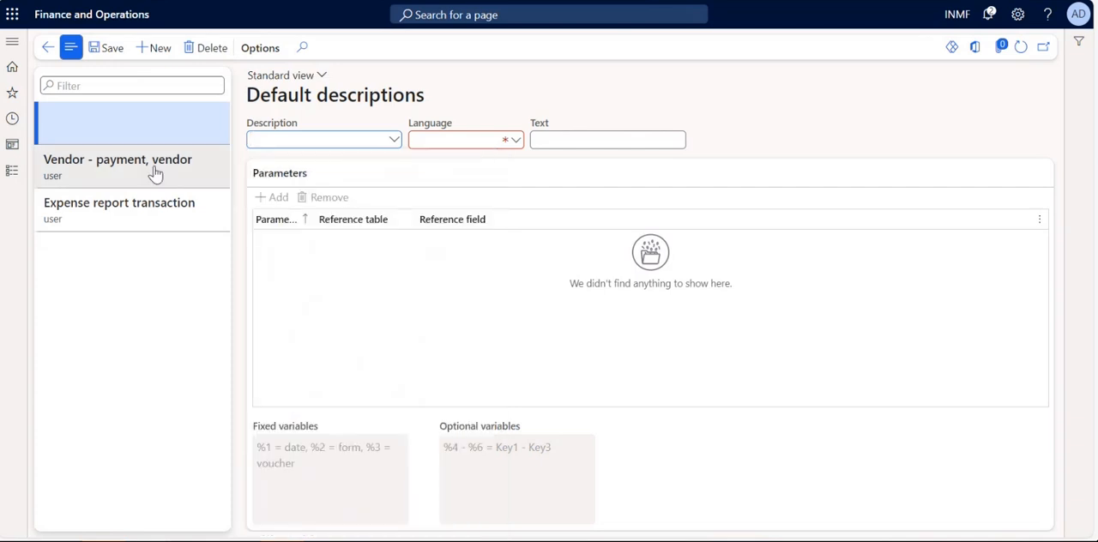
{"action": "left_click", "coordinate": [206, 50]}
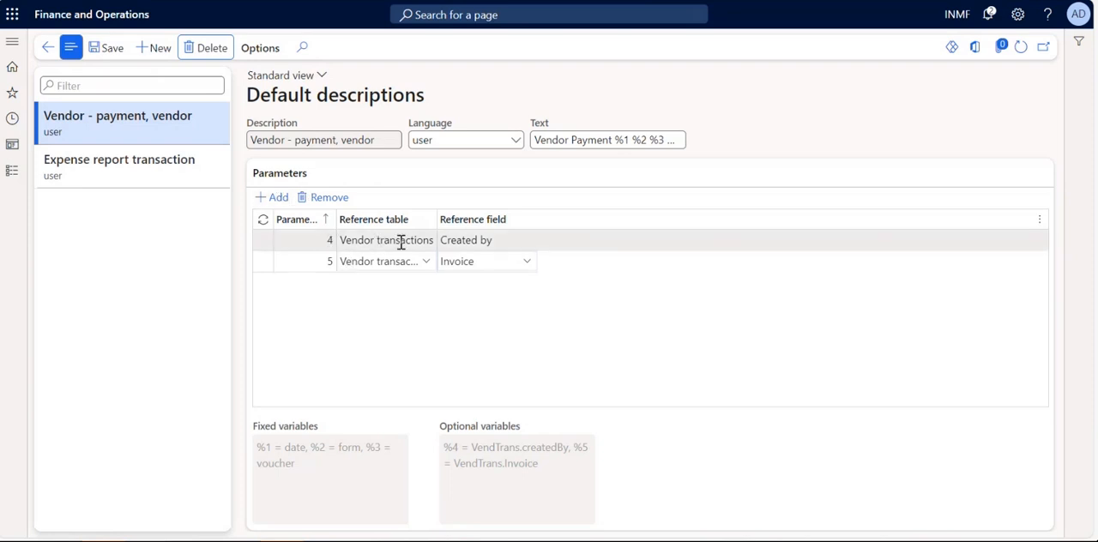
Browse the Vendor transactions fields available as the reference field for parameter 4, and check the reference field of parameter 5.
{"action": "left_click", "coordinate": [430, 240]}
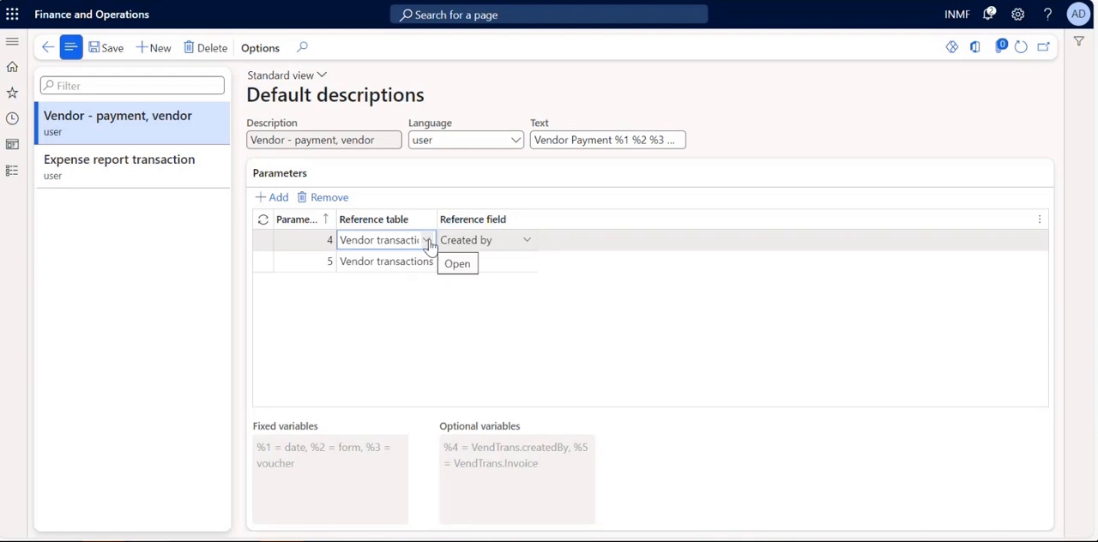
{"action": "left_click_drag", "start_coordinate": [249, 140], "coordinate": [401, 143]}
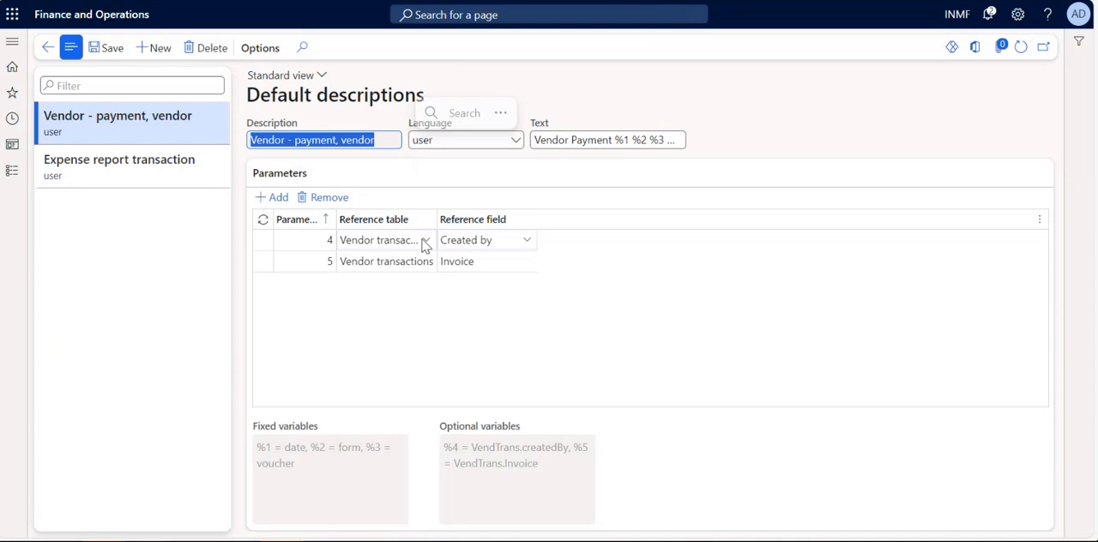
{"action": "left_click", "coordinate": [528, 246]}
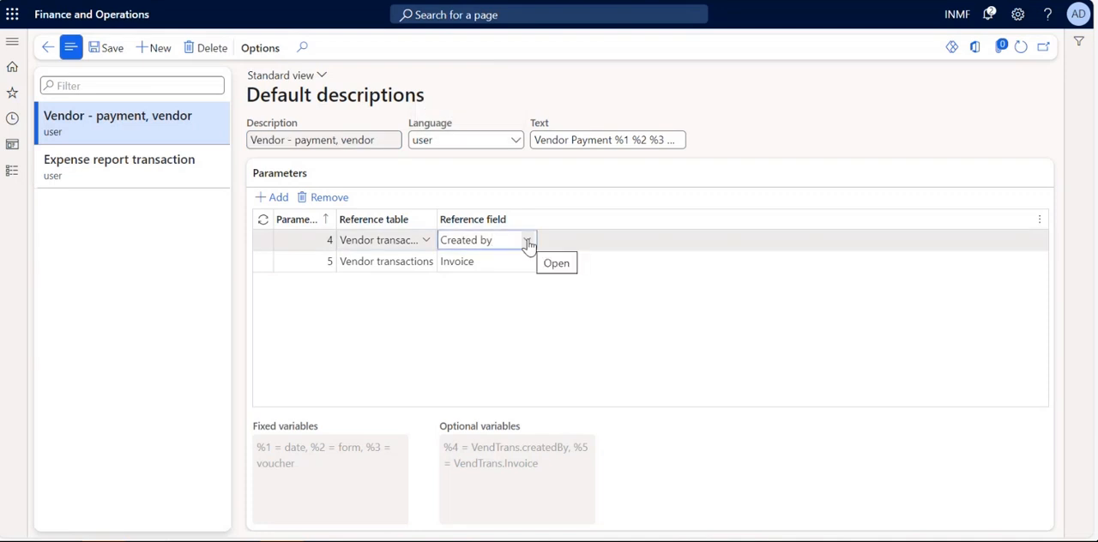
{"action": "left_click", "coordinate": [530, 242]}
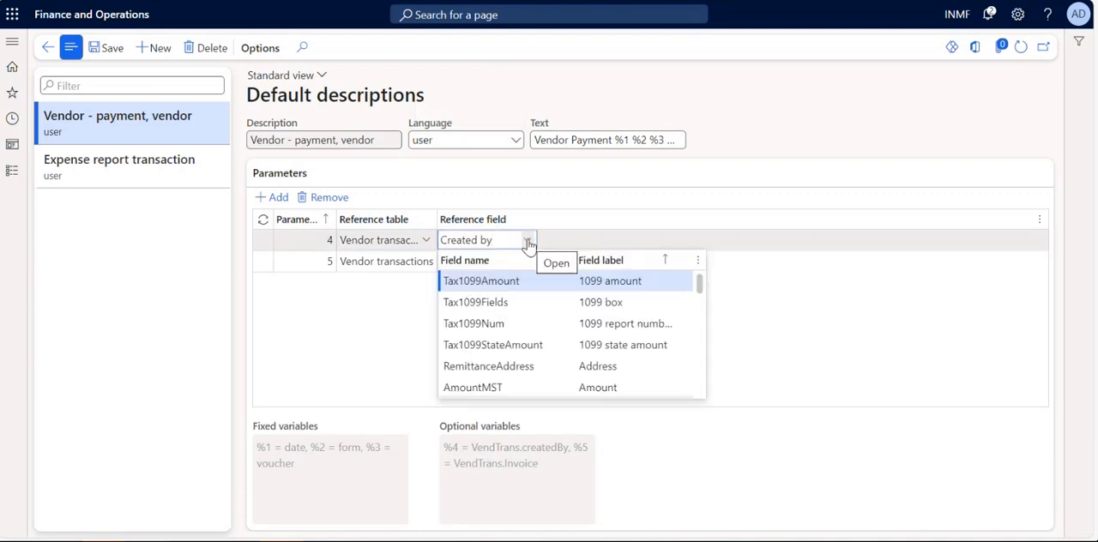
{"action": "scroll", "coordinate": [576, 347], "scroll_direction": "down", "scroll_amount": 1}
{"action": "scroll", "coordinate": [577, 347], "scroll_direction": "down", "scroll_amount": 1}
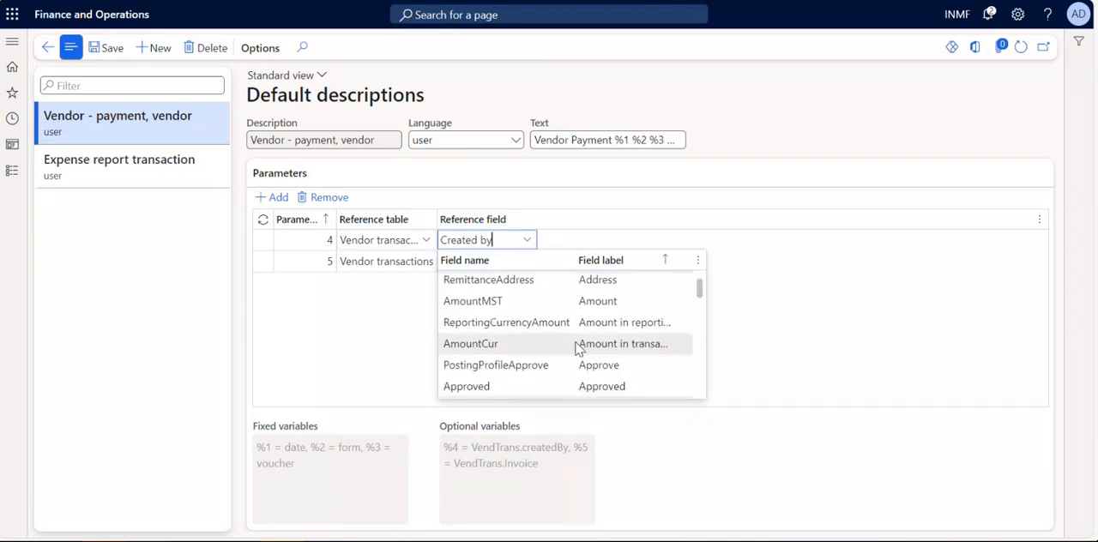
{"action": "scroll", "coordinate": [579, 348], "scroll_direction": "down", "scroll_amount": 2}
{"action": "scroll", "coordinate": [579, 348], "scroll_direction": "down", "scroll_amount": 1}
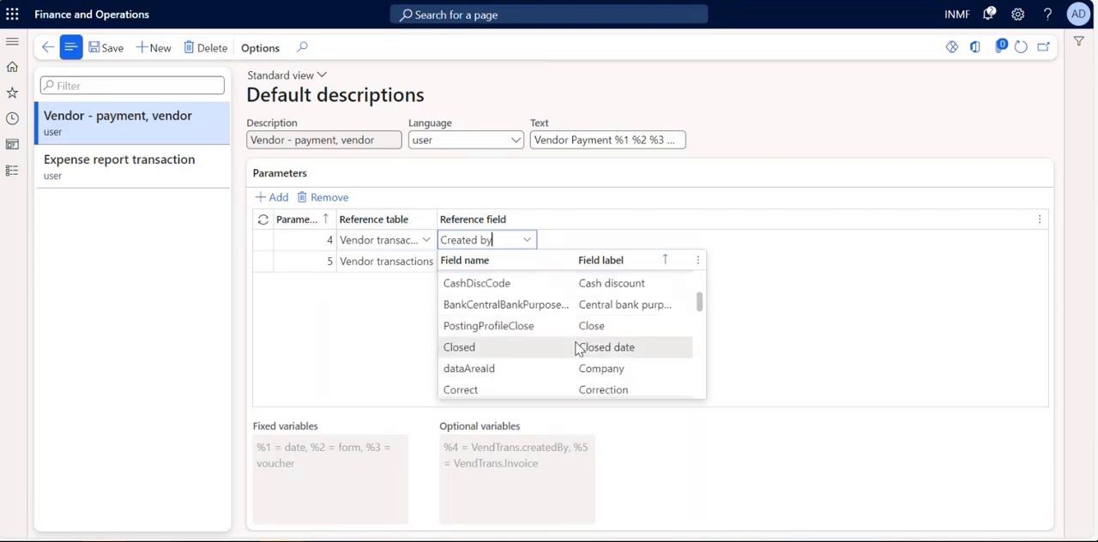
{"action": "scroll", "coordinate": [579, 347], "scroll_direction": "down", "scroll_amount": 1}
{"action": "scroll", "coordinate": [577, 347], "scroll_direction": "down", "scroll_amount": 4}
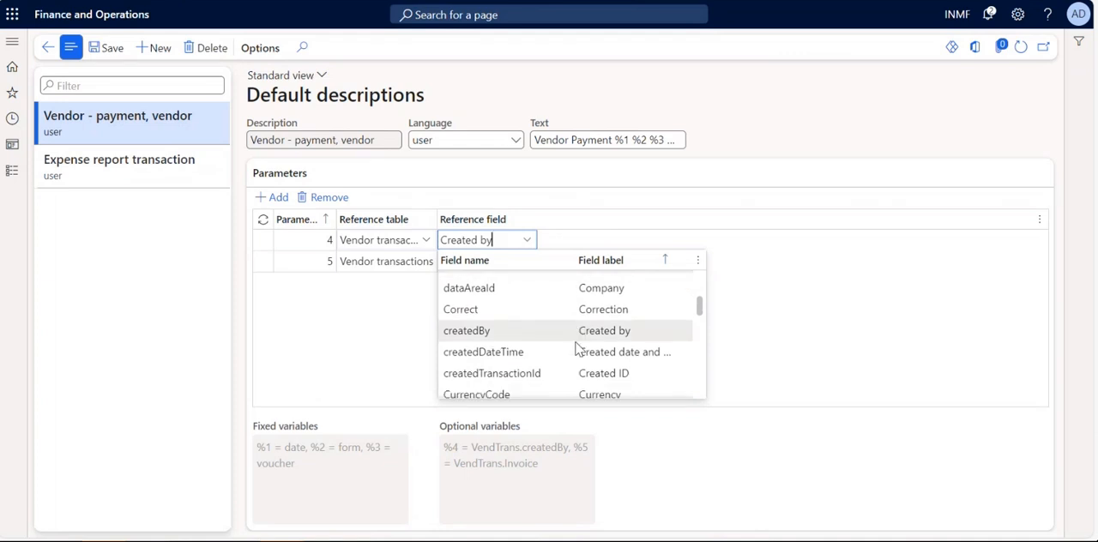
{"action": "scroll", "coordinate": [576, 347], "scroll_direction": "down", "scroll_amount": 7}
{"action": "scroll", "coordinate": [576, 347], "scroll_direction": "down", "scroll_amount": 8}
{"action": "scroll", "coordinate": [576, 348], "scroll_direction": "down", "scroll_amount": 5}
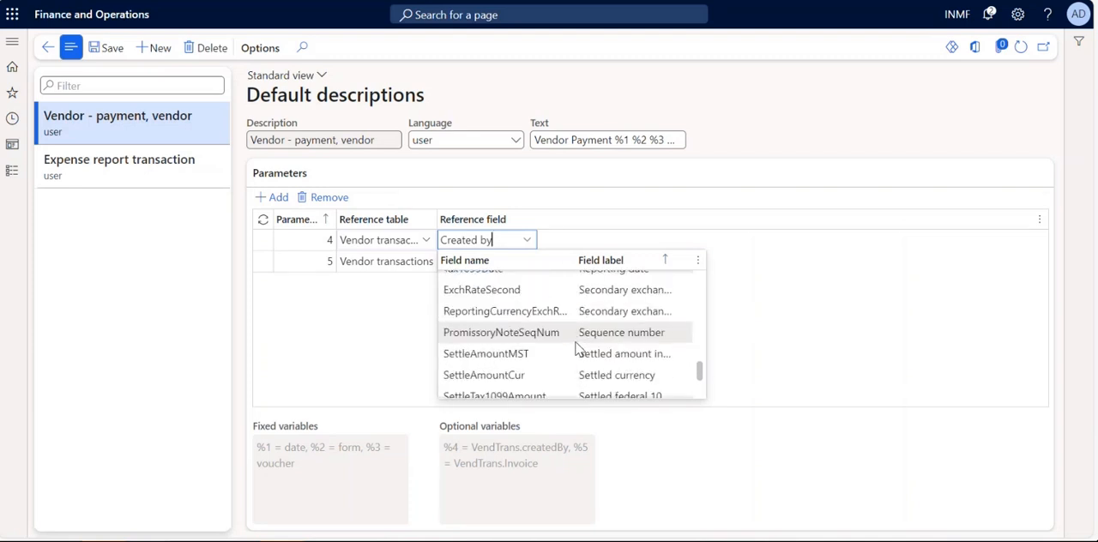
{"action": "left_click", "coordinate": [768, 300]}
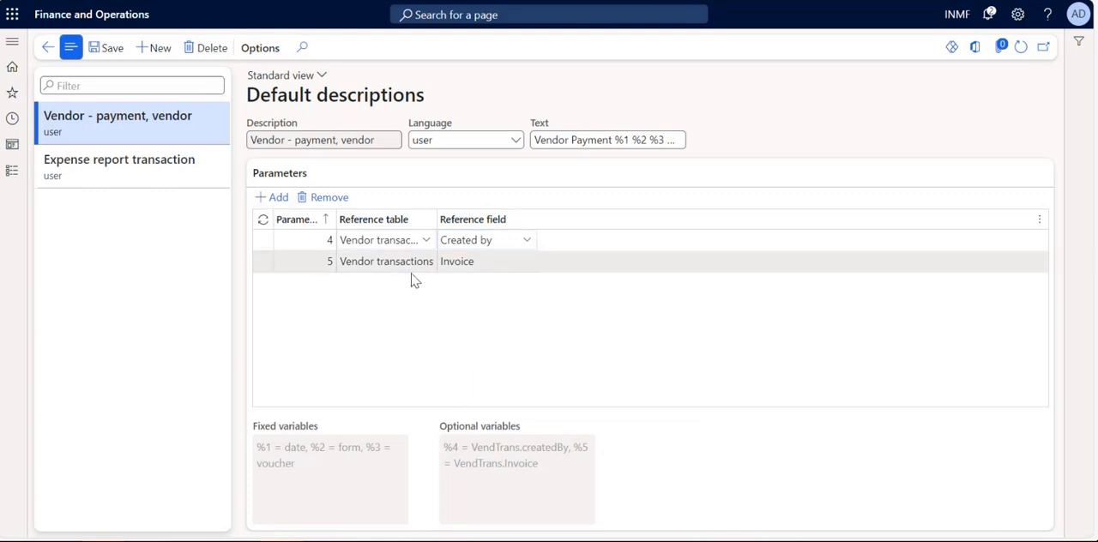
{"action": "left_click", "coordinate": [495, 264]}
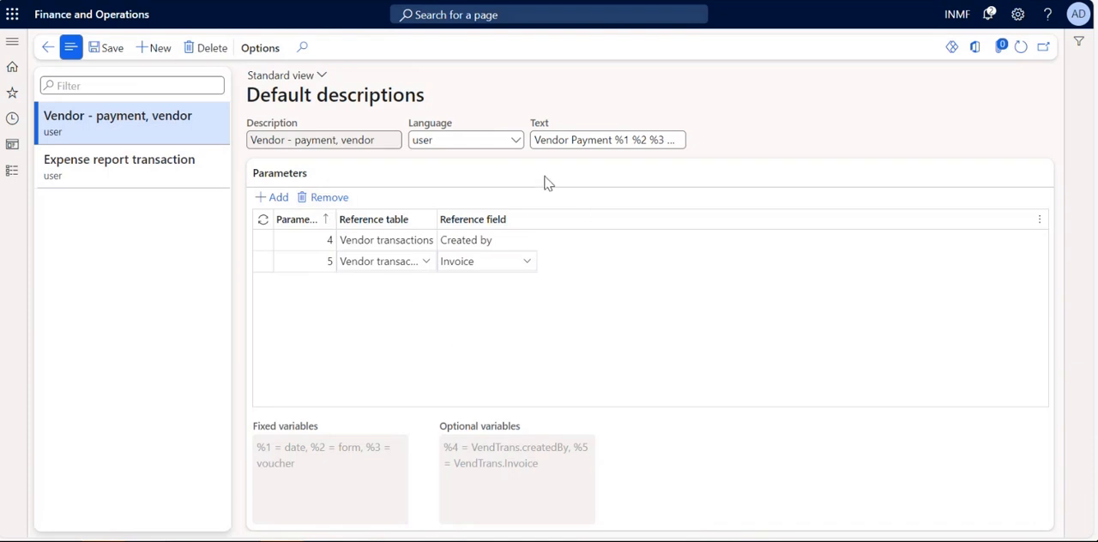
Examine the variables used in the Text of the Vendor - payment, vendor default description.
{"action": "left_click_drag", "start_coordinate": [541, 140], "coordinate": [689, 141]}
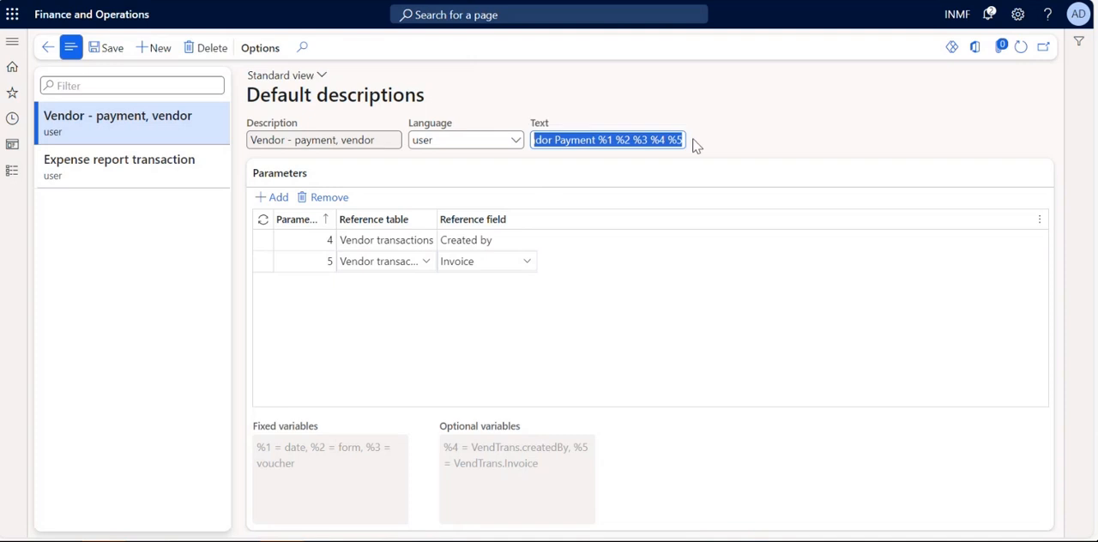
{"action": "left_click", "coordinate": [579, 144]}
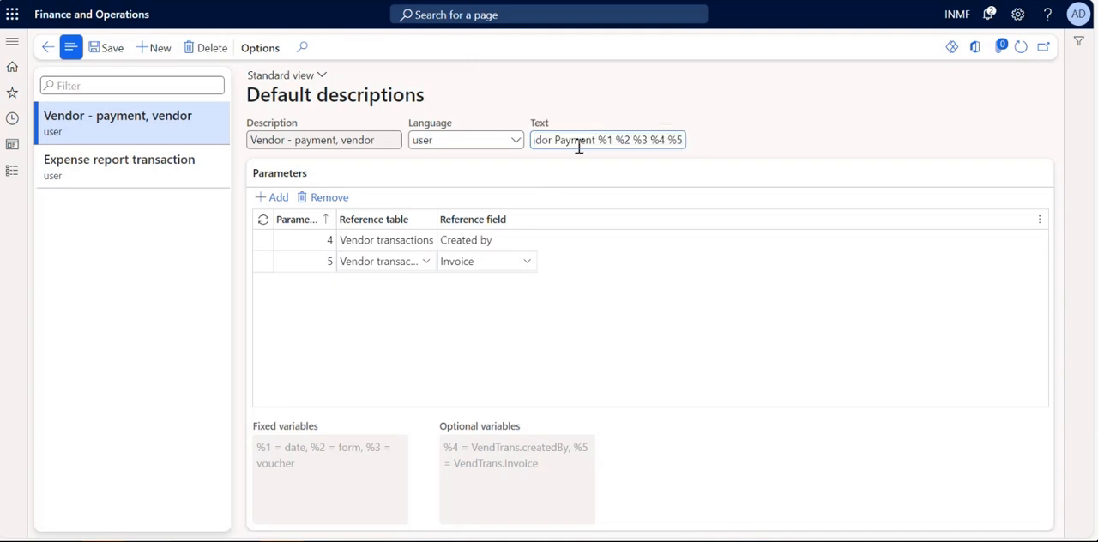
{"action": "key", "text": "Left"}
{"action": "key", "text": "Left"}
{"action": "key", "text": "Left"}
{"action": "key", "text": "Left"}
{"action": "key", "text": "Left"}
{"action": "key", "text": "Left"}
{"action": "key", "text": "Left"}
{"action": "key", "text": "Right"}
{"action": "key", "text": "Right"}
{"action": "key", "text": "Right"}
{"action": "key", "text": "Right"}
{"action": "key", "text": "Right"}
{"action": "key", "text": "Right"}
{"action": "key", "text": "Right"}
{"action": "key", "text": "Right"}
{"action": "key", "text": "Right"}
{"action": "key", "text": "Right"}
{"action": "key", "text": "Right"}
{"action": "key", "text": "Right"}
{"action": "key", "text": "Right"}
{"action": "key", "text": "Right"}
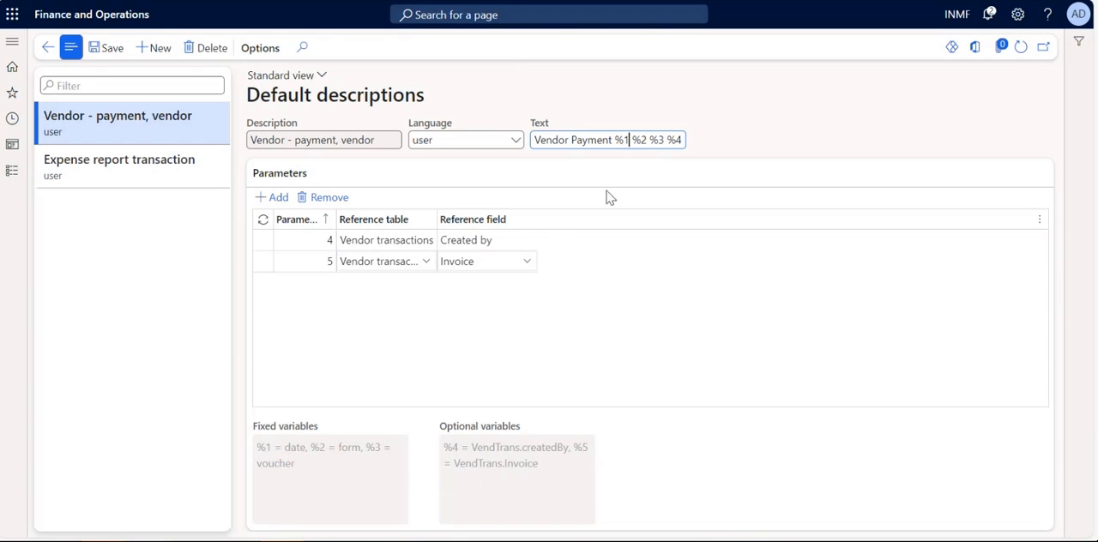
Compare the %4 and %5 variables in the Text with the reference fields of parameters 4 and 5.
{"action": "left_click", "coordinate": [647, 140]}
{"action": "left_click", "coordinate": [498, 239]}
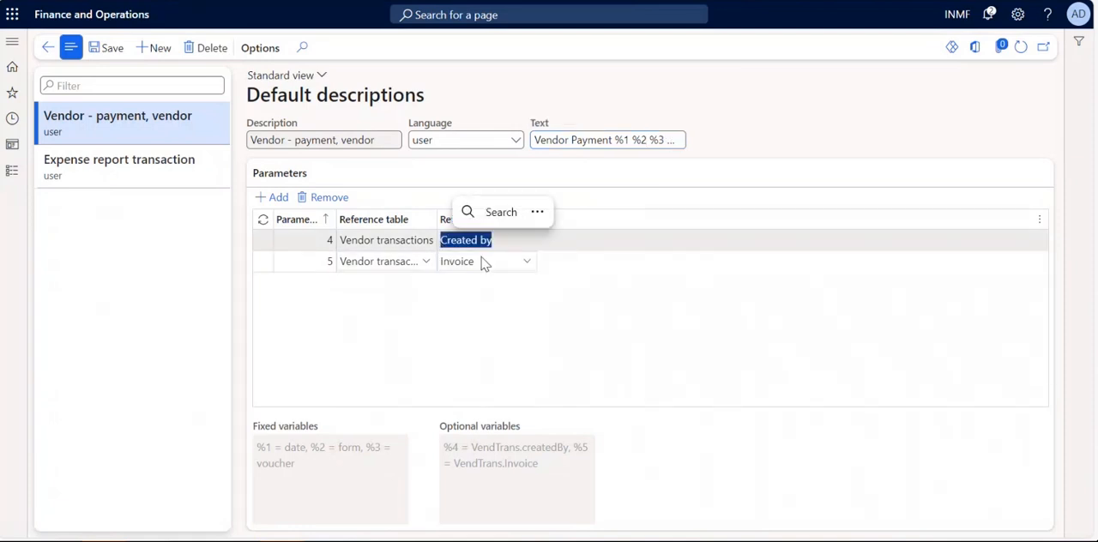
{"action": "left_click", "coordinate": [665, 139]}
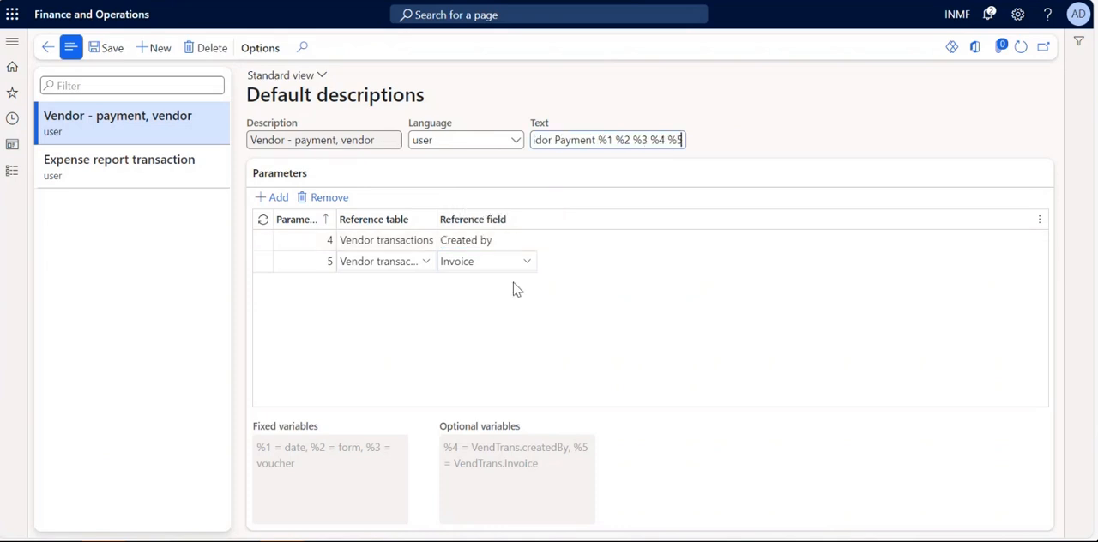
{"action": "left_click", "coordinate": [479, 262]}
{"action": "left_click_drag", "start_coordinate": [479, 262], "coordinate": [441, 262]}
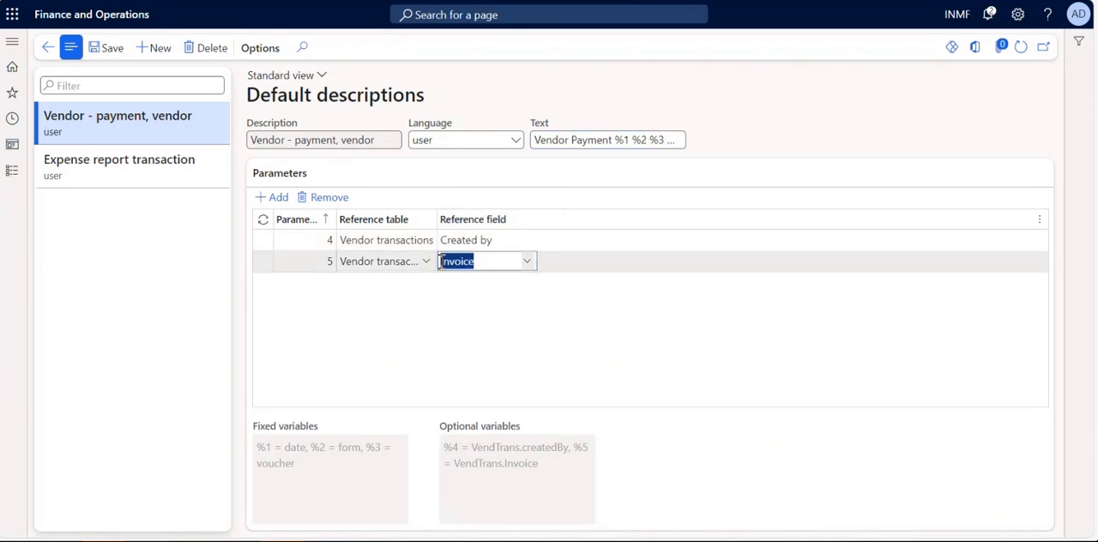
{"action": "left_click", "coordinate": [453, 330]}
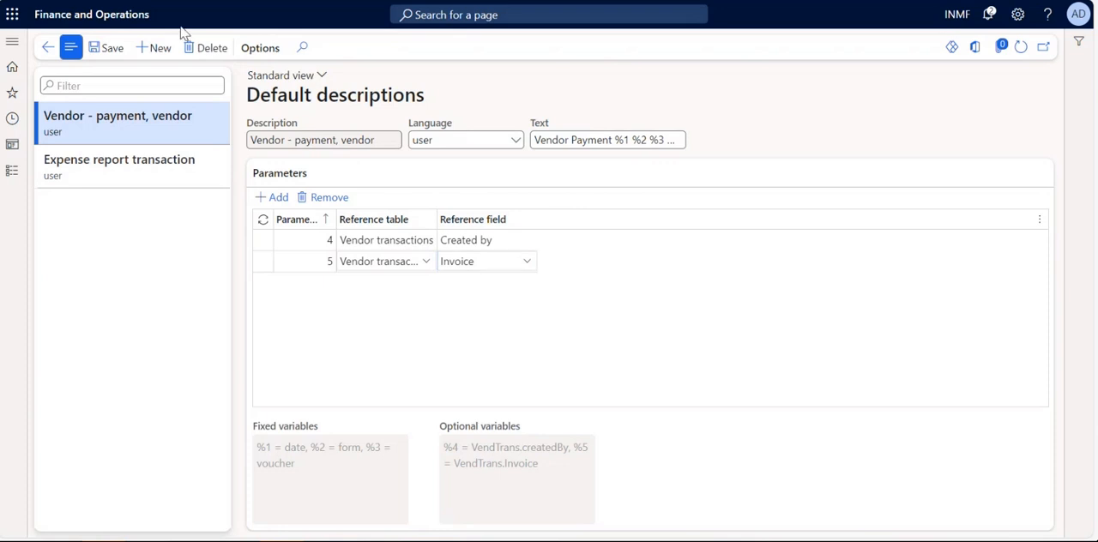
Save the Vendor - payment, vendor default description.
{"action": "left_click", "coordinate": [114, 49]}
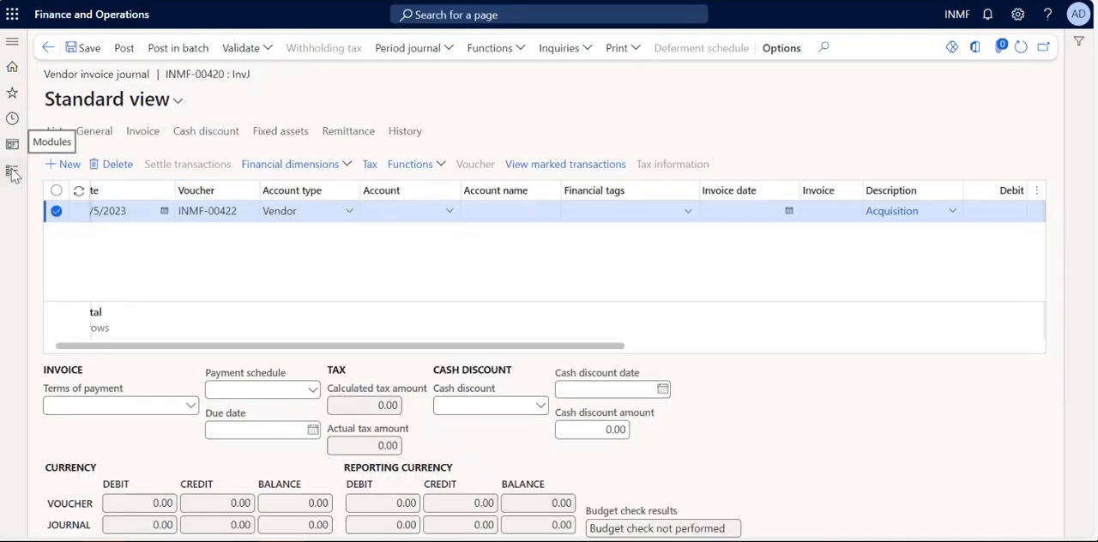
{"action": "key", "text": "alt+Tab"}
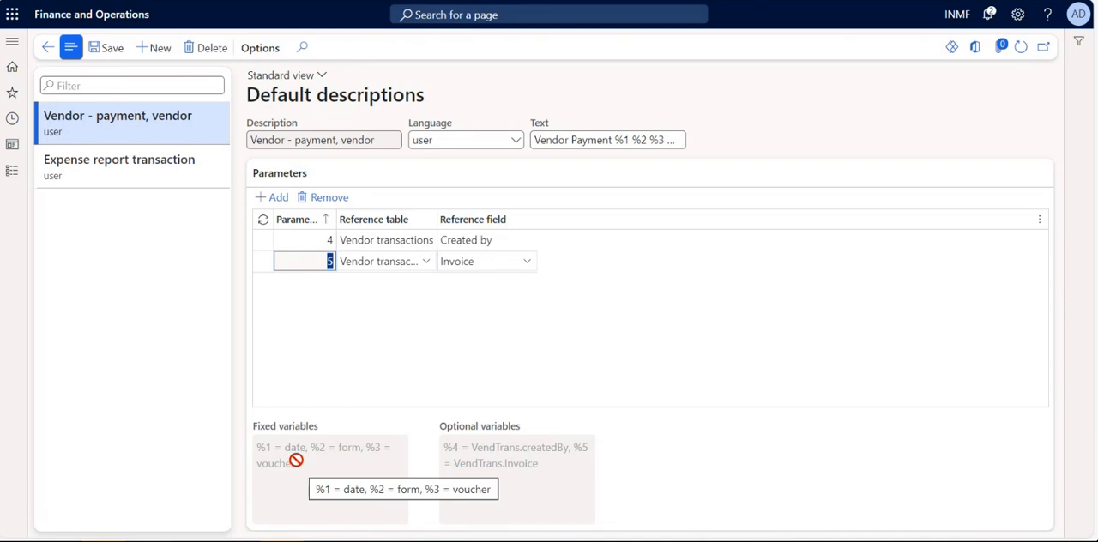
Add a blank parameter 6 to the Vendor - payment, vendor description and check the fixed variables.
{"action": "left_click", "coordinate": [276, 198]}
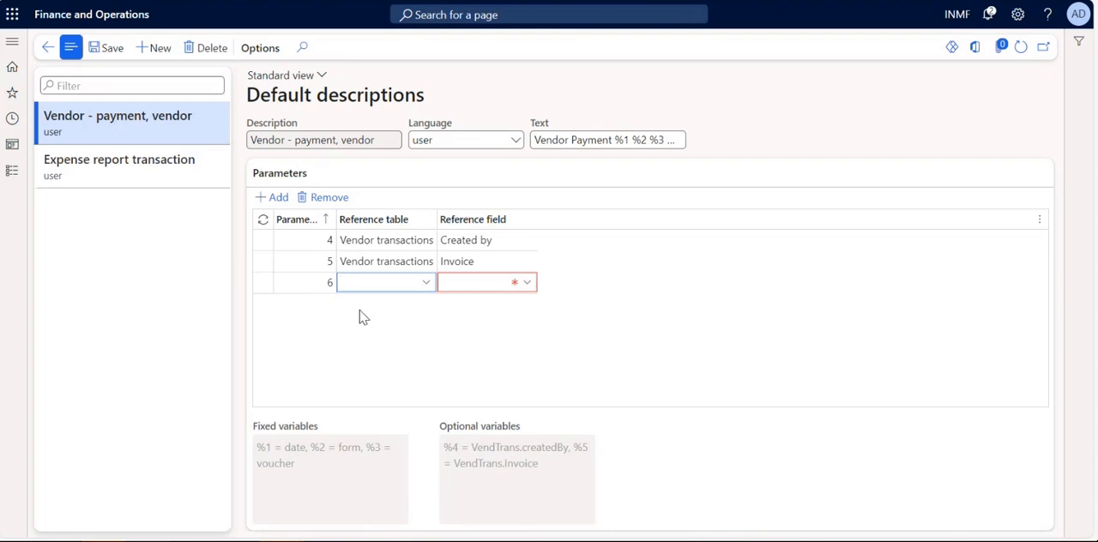
{"action": "left_click", "coordinate": [329, 284]}
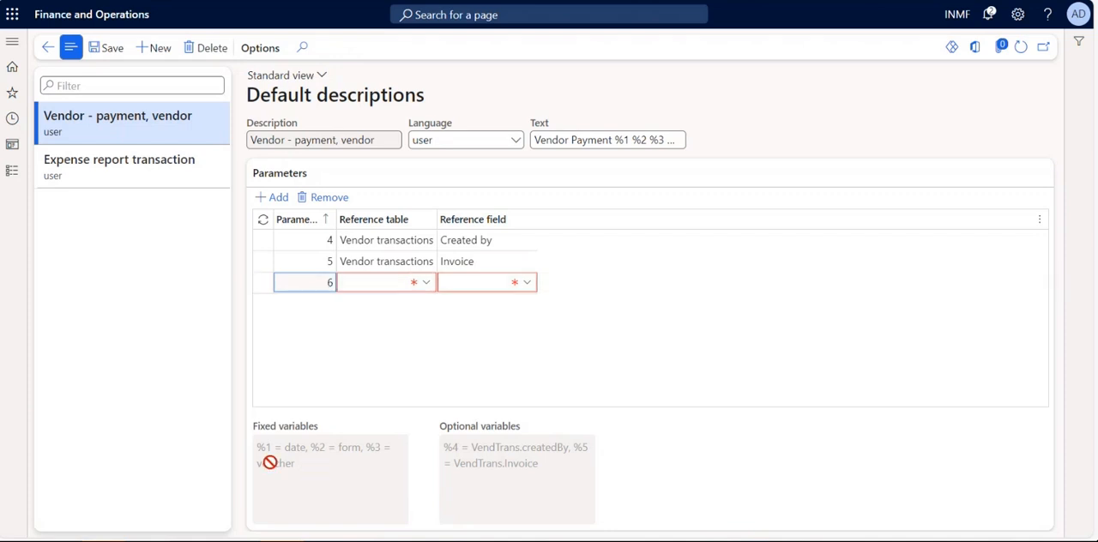
{"action": "left_click_drag", "start_coordinate": [255, 446], "coordinate": [301, 467]}
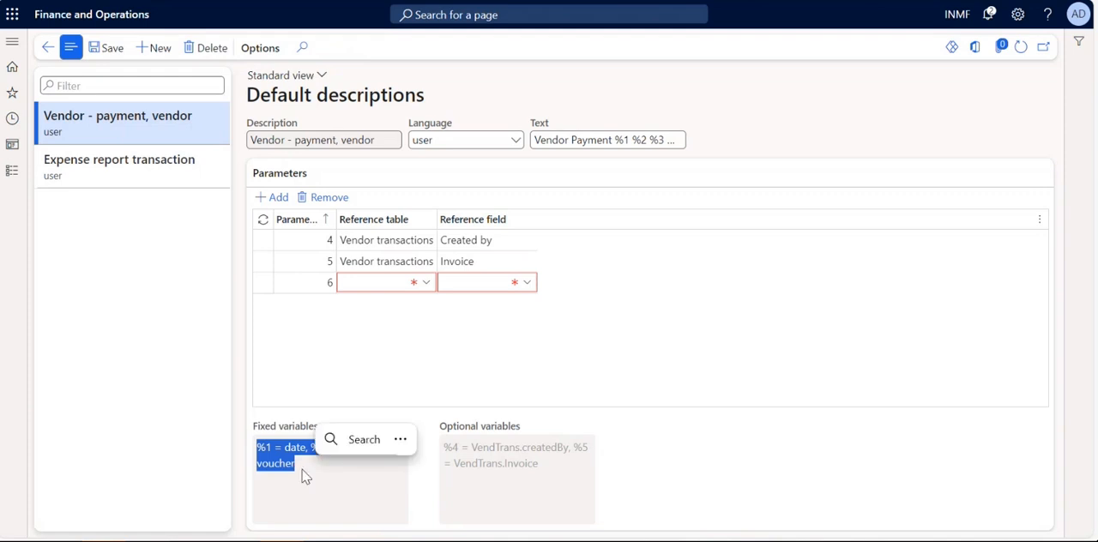
Remove the %1 date variable from the Text of the Vendor - payment, vendor description.
{"action": "left_click", "coordinate": [628, 139]}
{"action": "key", "text": "BackSpace"}
{"action": "key", "text": "BackSpace"}
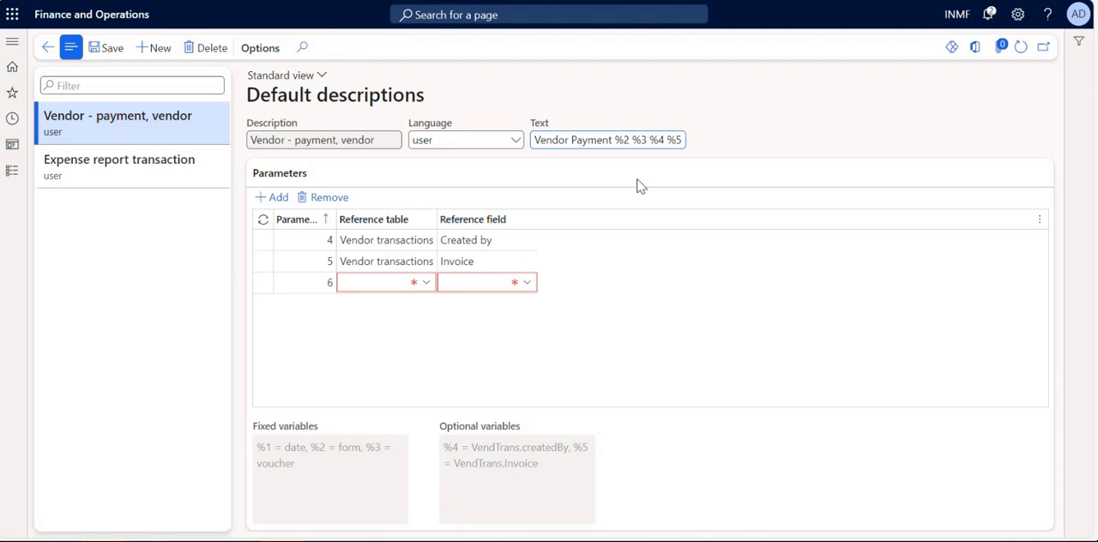
{"action": "left_click", "coordinate": [637, 181]}
{"action": "left_click", "coordinate": [625, 310]}
Remove the blank parameter 6 and put the %1 variable back after "Vendor Payment" in the Text.
{"action": "left_click", "coordinate": [342, 201]}
{"action": "left_click", "coordinate": [454, 333]}
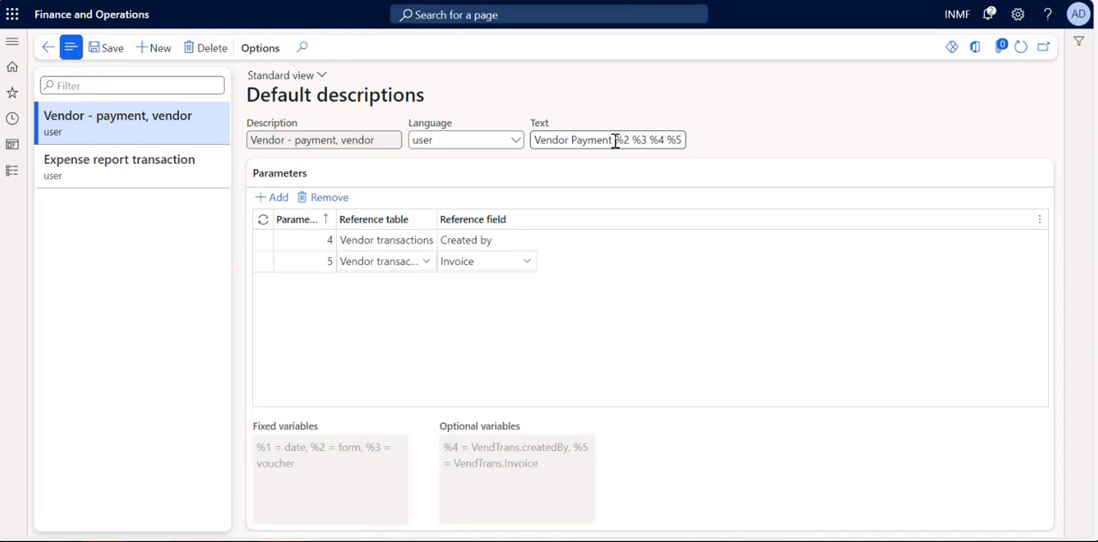
{"action": "type", "text": "%1"}
{"action": "key", "text": "Tab"}
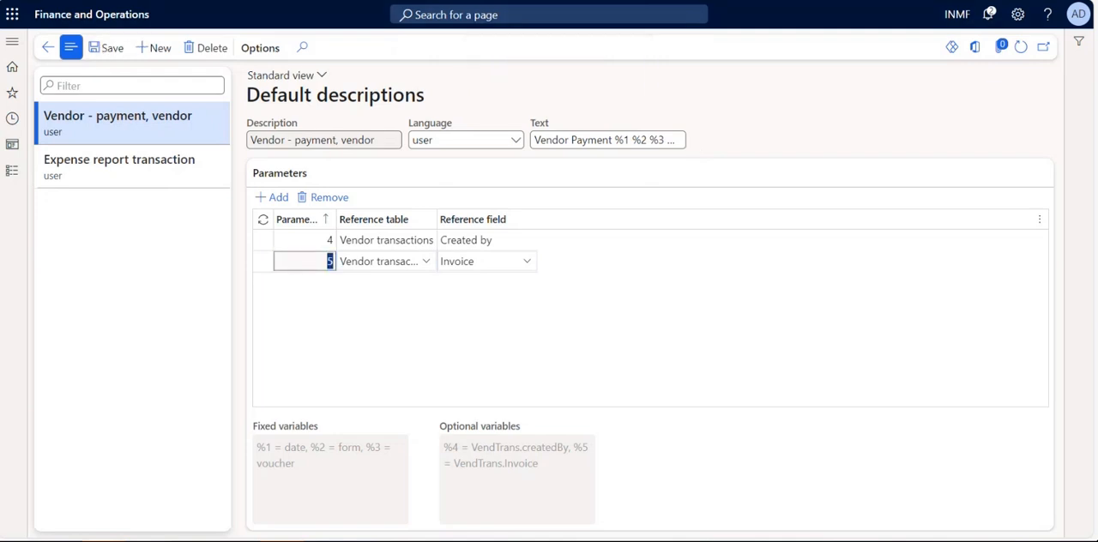
Switch to the vendor invoice journal window and open the Vendor payment journal of Accounts payable.
{"action": "left_click", "coordinate": [429, 1]}
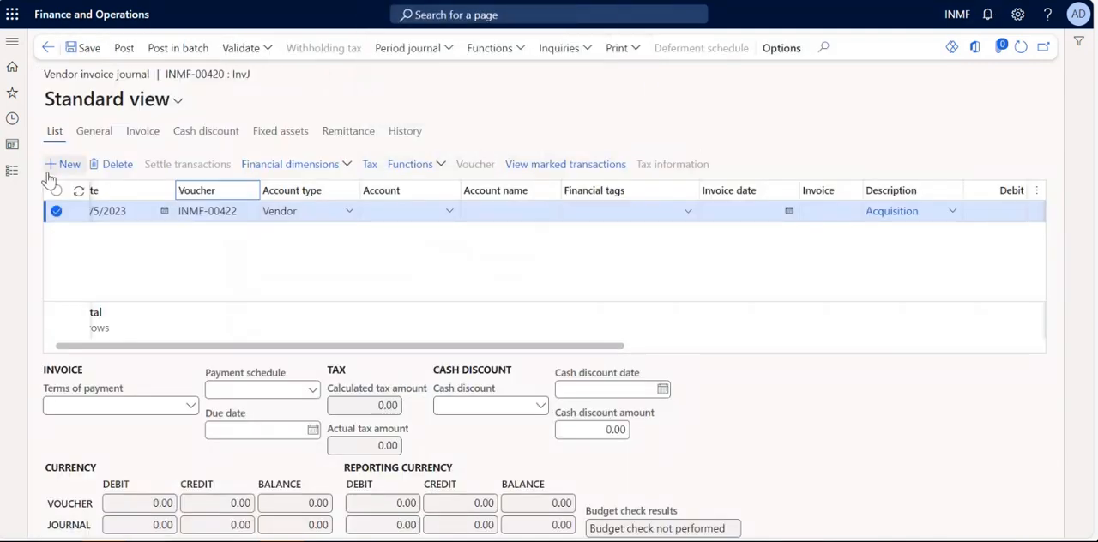
{"action": "left_click", "coordinate": [12, 170]}
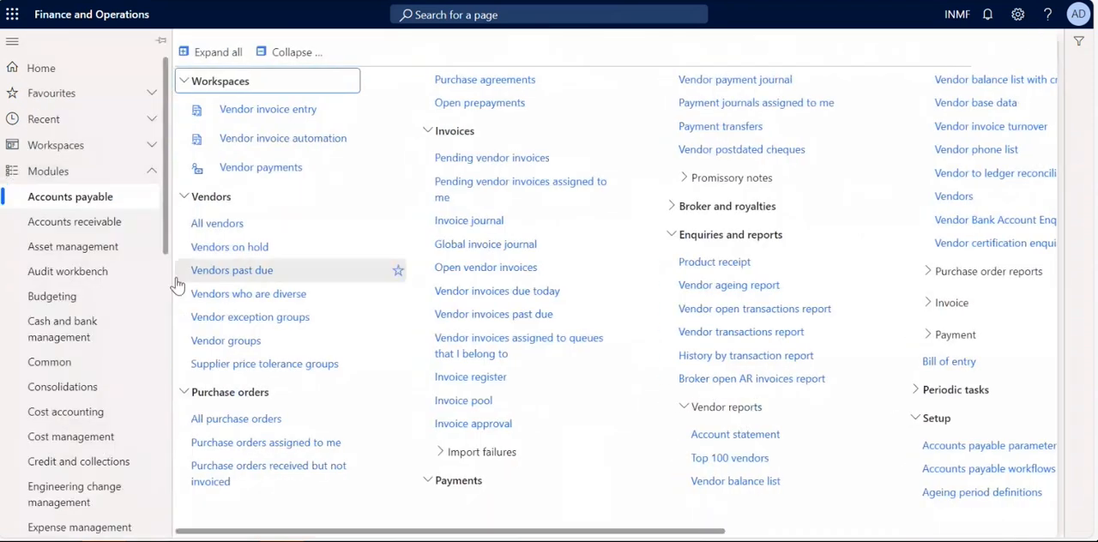
{"action": "left_click", "coordinate": [512, 199]}
{"action": "key", "text": "F5"}
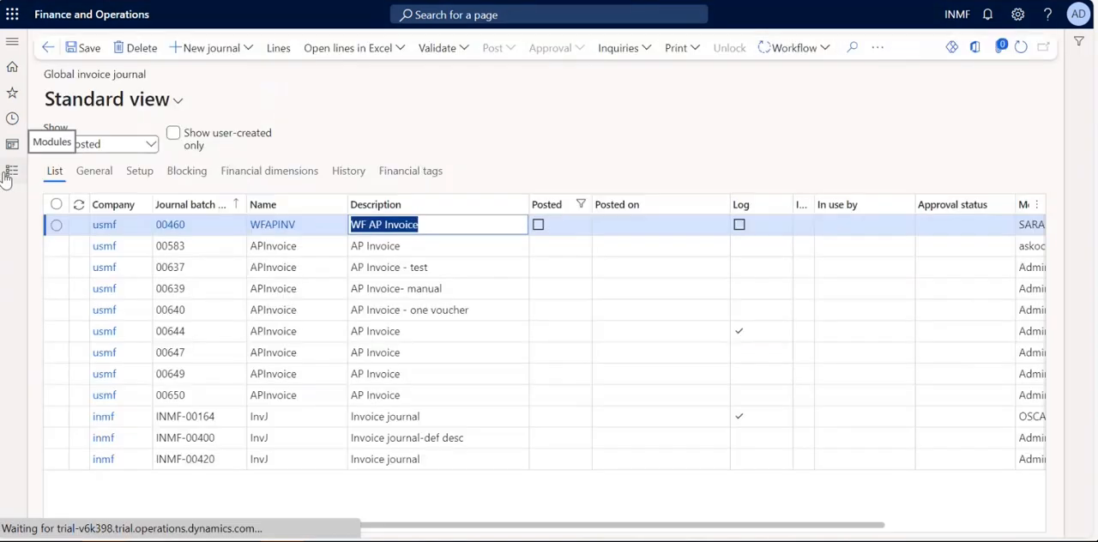
{"action": "left_click", "coordinate": [13, 174]}
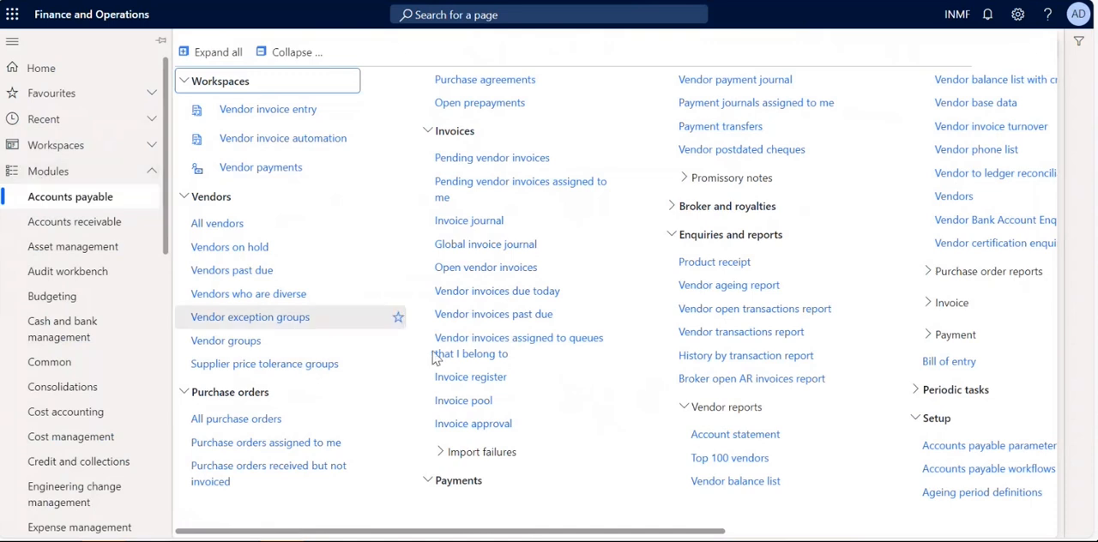
{"action": "left_click", "coordinate": [735, 82]}
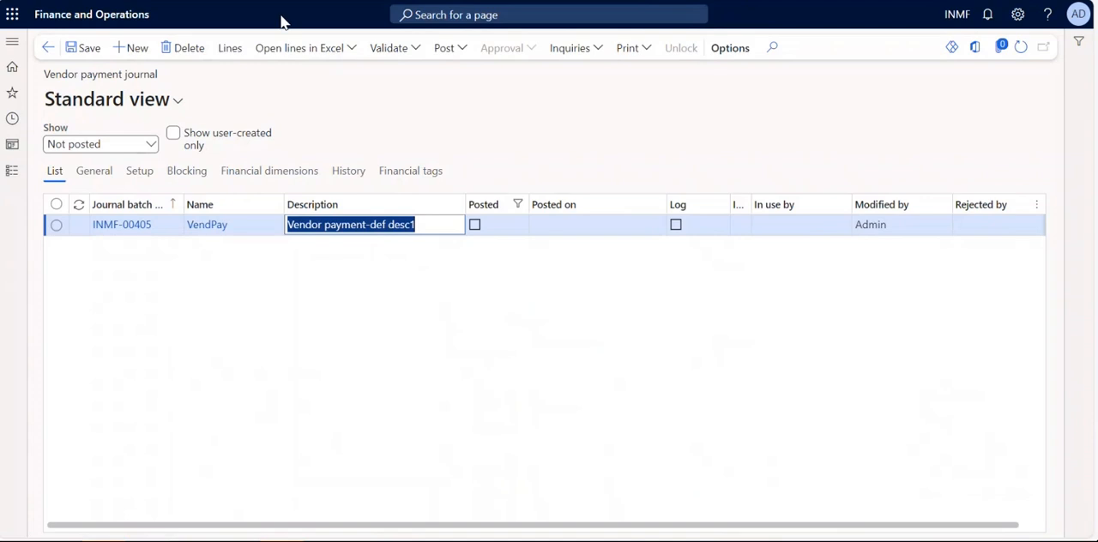
Create a new vendor payment journal with the journal name VendPay.
{"action": "left_click", "coordinate": [135, 51]}
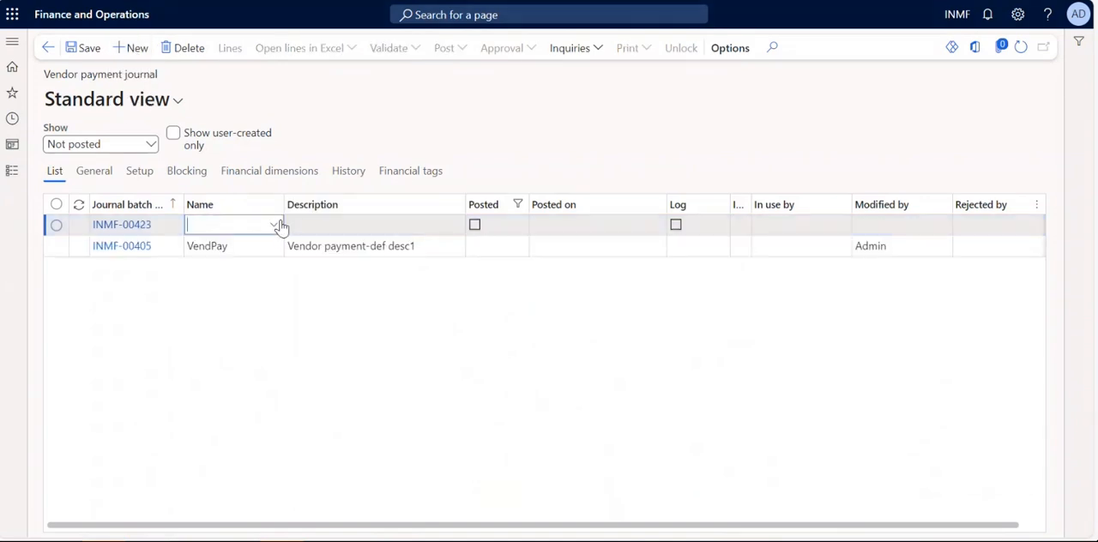
{"action": "left_click", "coordinate": [273, 224]}
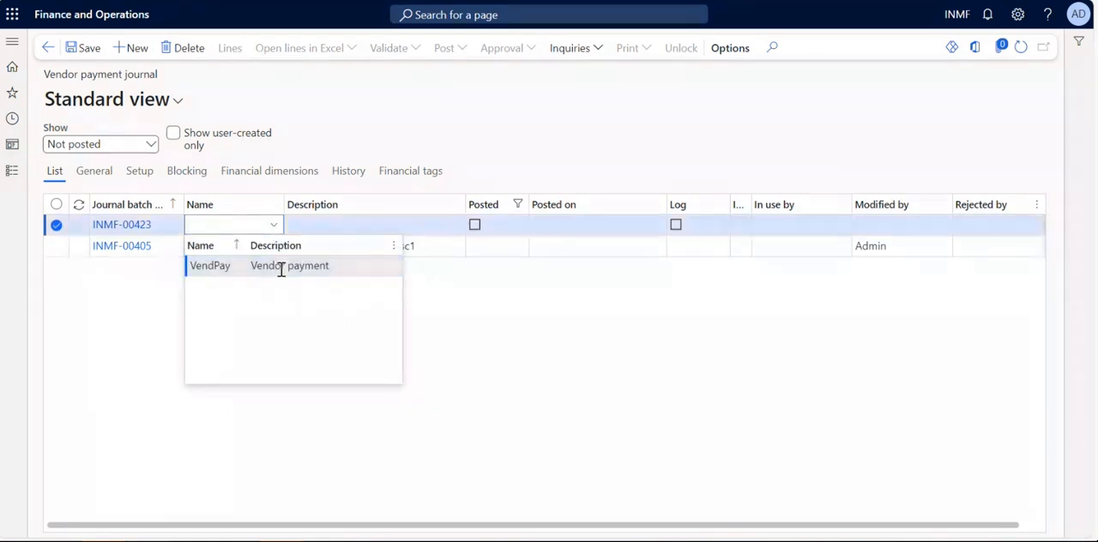
{"action": "left_click", "coordinate": [283, 271]}
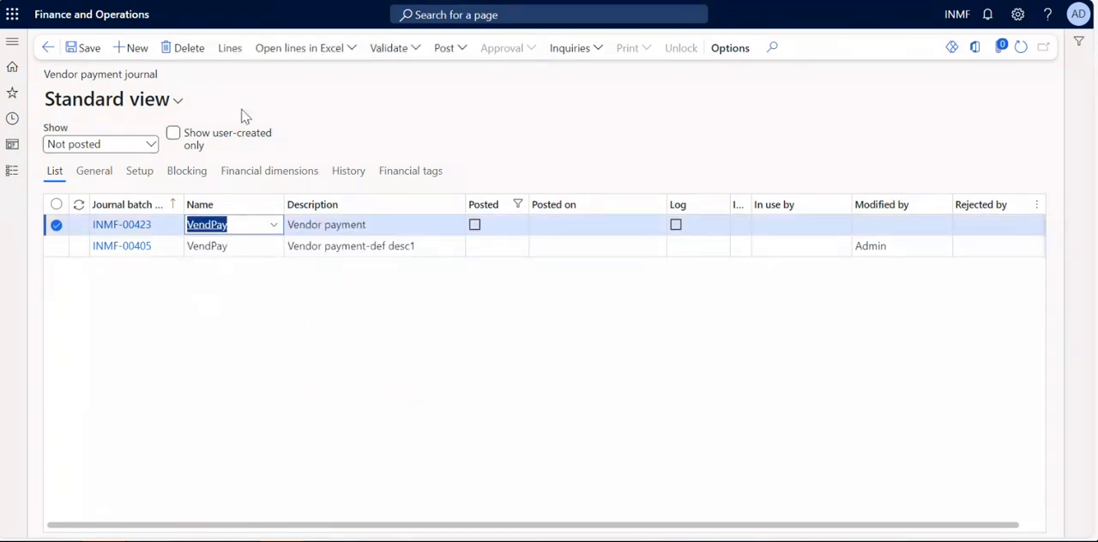
Open the lines of the new VendPay journal and set the account to the vendor Alpine ski House India Ltd.
{"action": "left_click", "coordinate": [230, 50]}
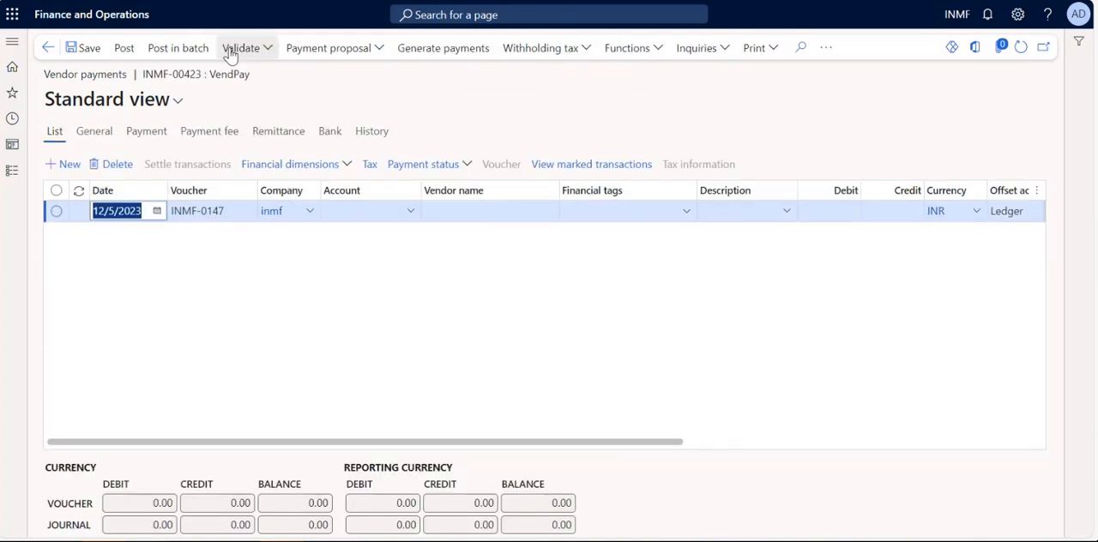
{"action": "left_click", "coordinate": [412, 215]}
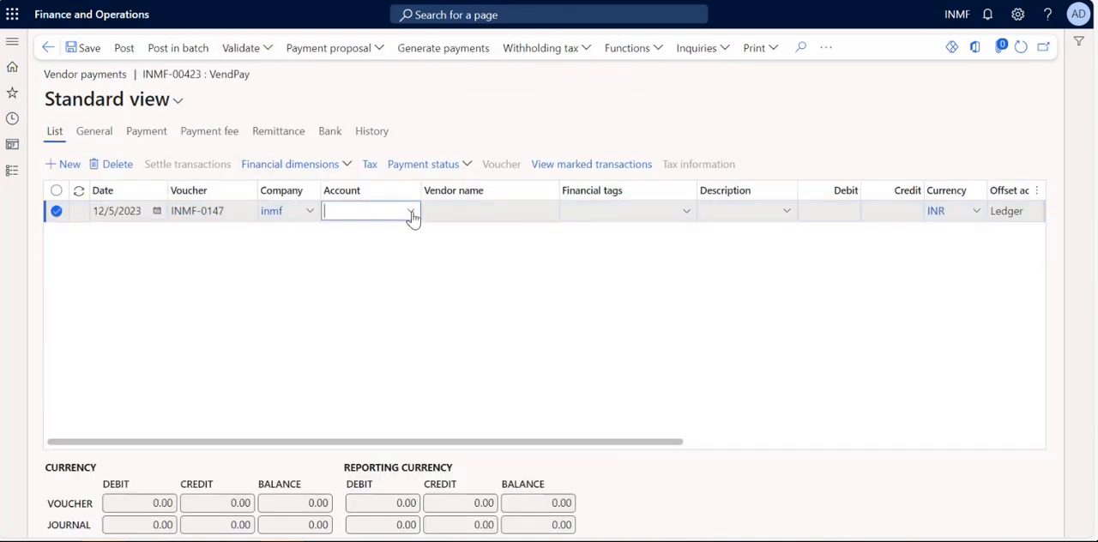
{"action": "left_click", "coordinate": [412, 214]}
{"action": "left_click", "coordinate": [477, 259]}
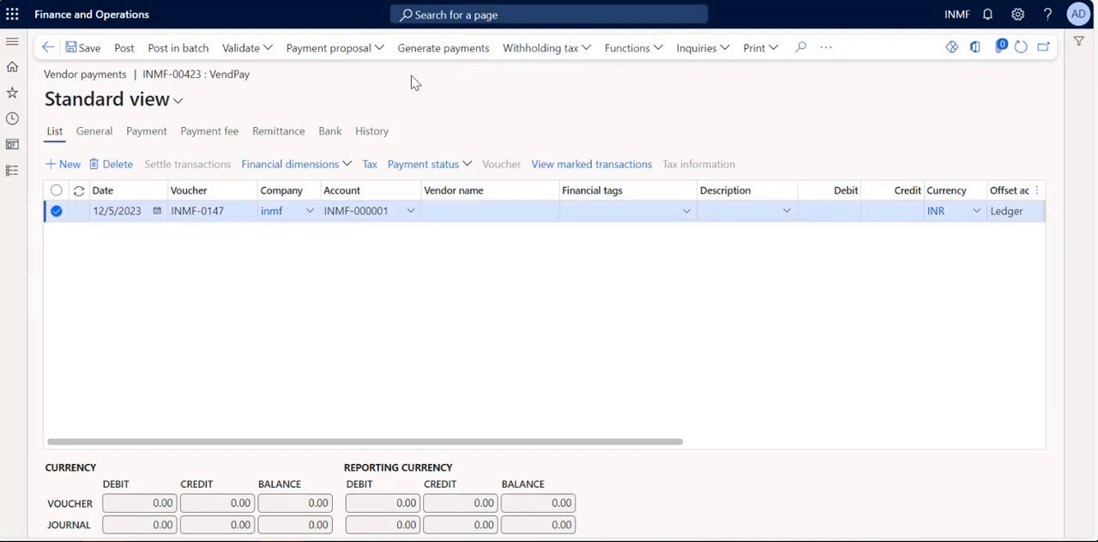
Create a payment proposal for the vendor by due date and create payments for invoices demo111 and test1111.
{"action": "left_click", "coordinate": [371, 52]}
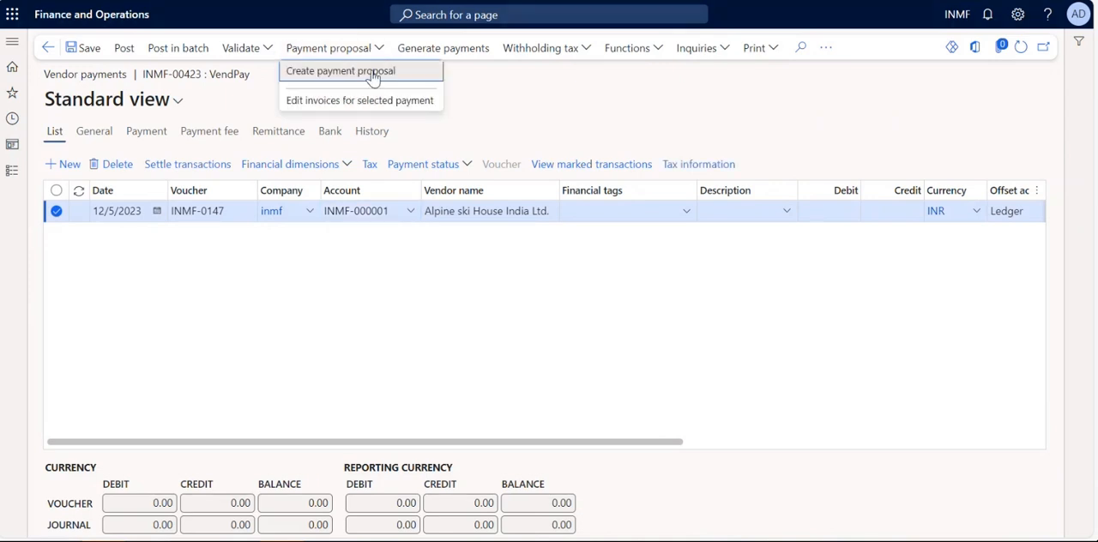
{"action": "left_click", "coordinate": [375, 75]}
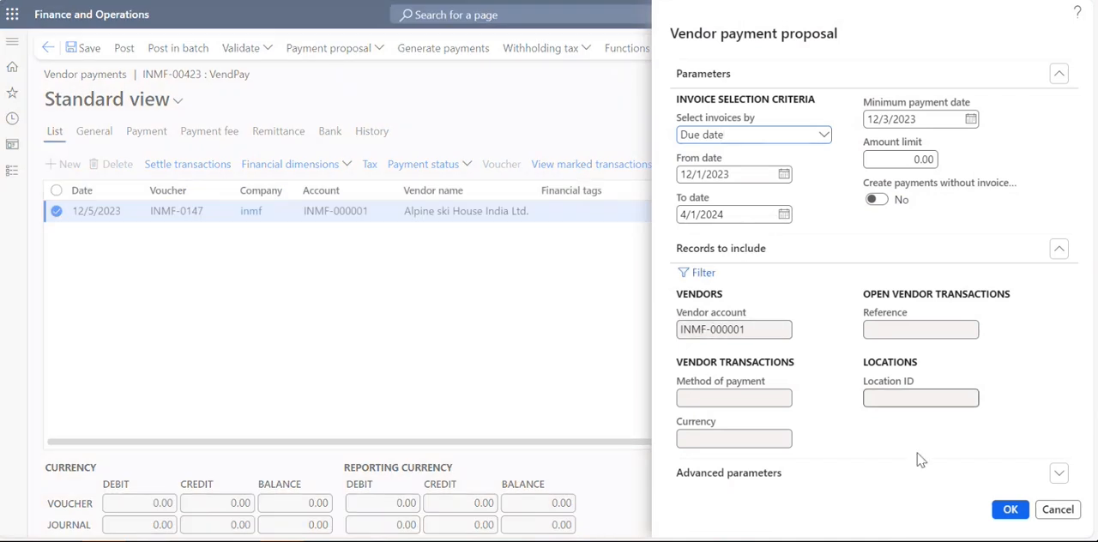
{"action": "left_click", "coordinate": [1010, 512]}
{"action": "left_click", "coordinate": [1011, 509]}
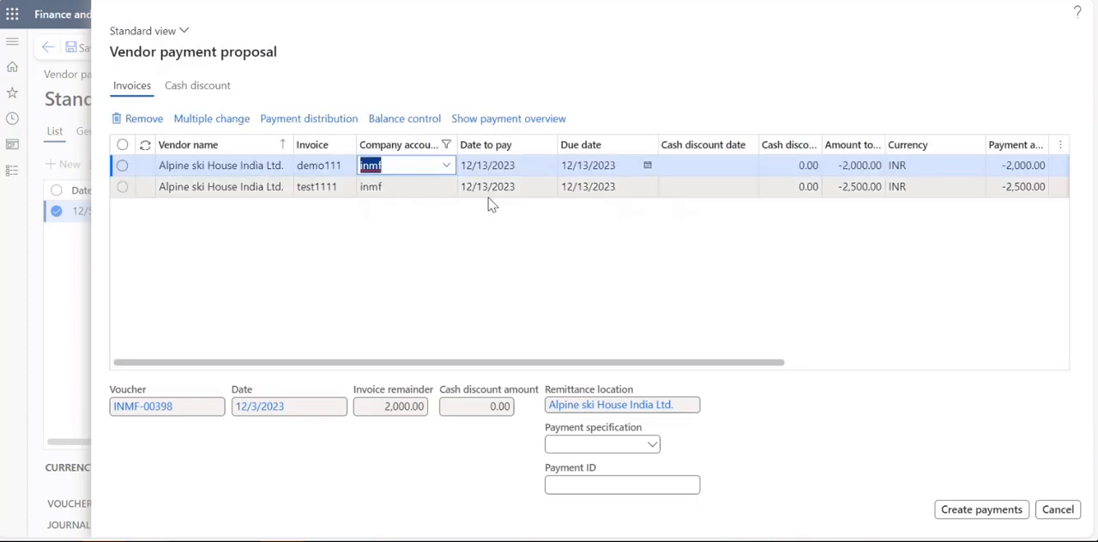
{"action": "left_click", "coordinate": [122, 145]}
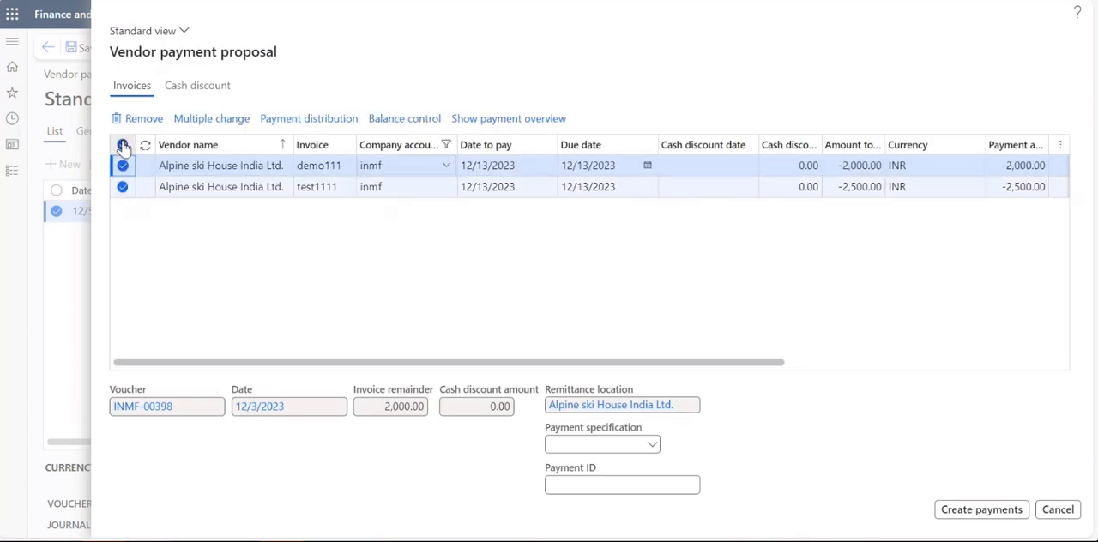
{"action": "left_click", "coordinate": [990, 516]}
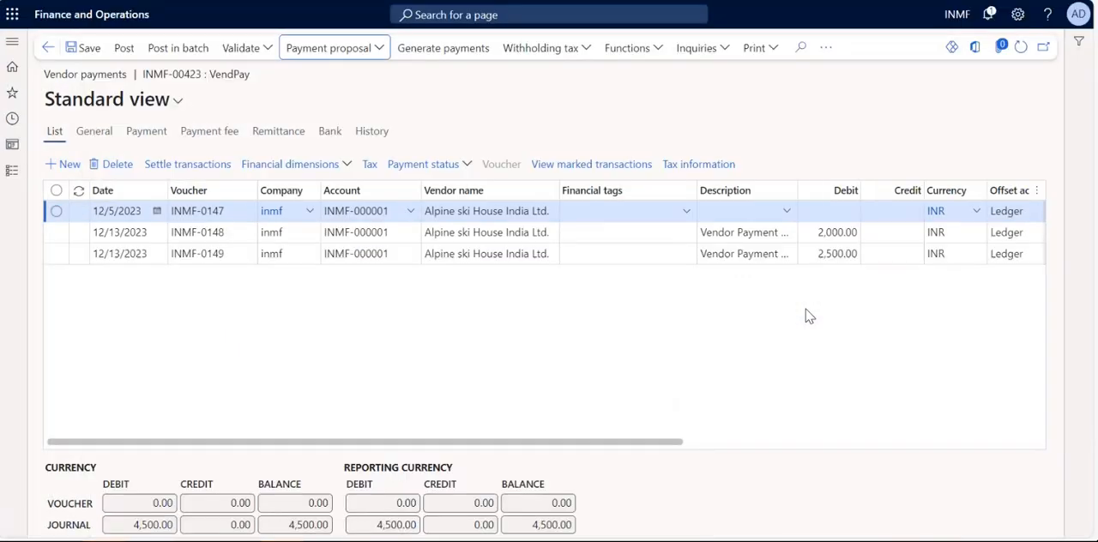
Delete the payment line dated 12/5/2023 that has no amount.
{"action": "left_click", "coordinate": [55, 212]}
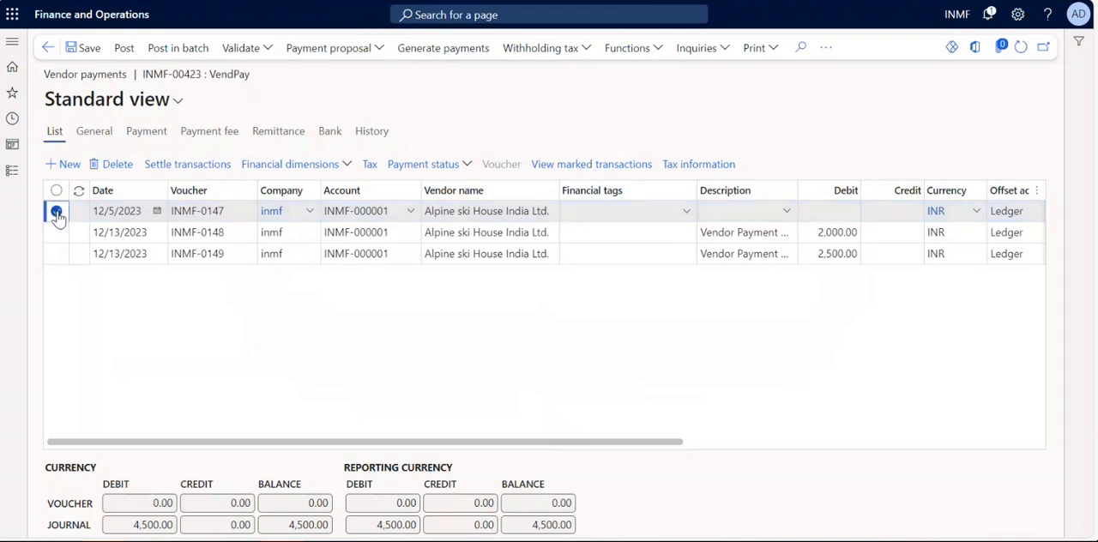
{"action": "left_click", "coordinate": [117, 166]}
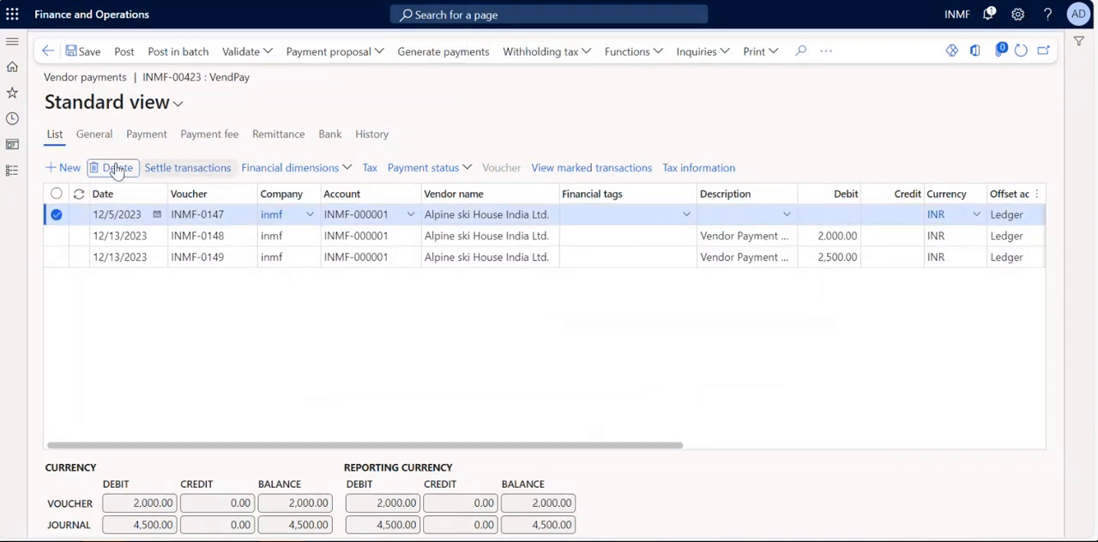
Copy the Description of the 2,000.00 payment line and paste it into cell E2 of the Excel worksheet.
{"action": "left_click_drag", "start_coordinate": [399, 442], "coordinate": [583, 442]}
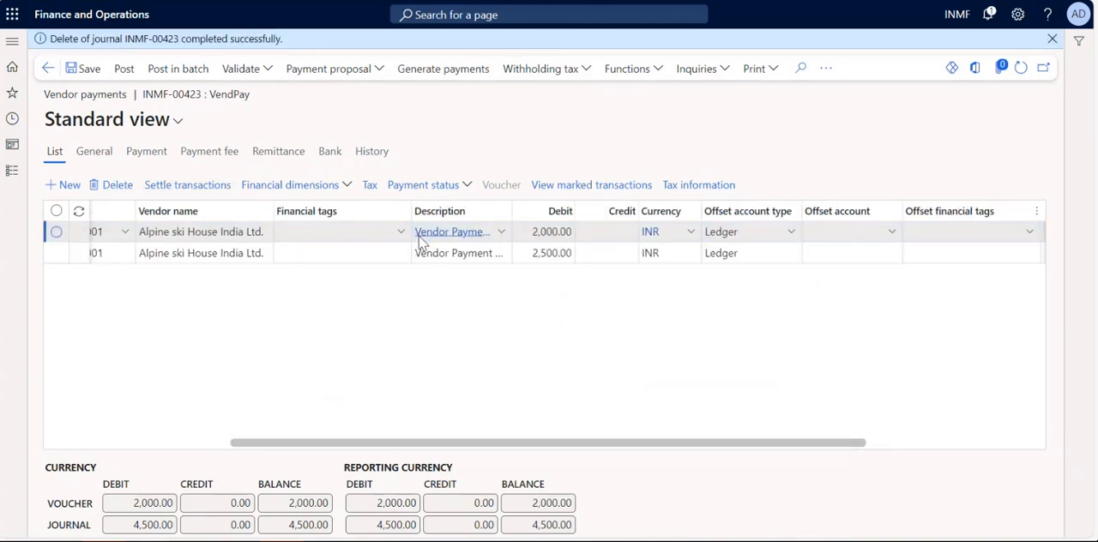
{"action": "left_click_drag", "start_coordinate": [415, 234], "coordinate": [533, 240]}
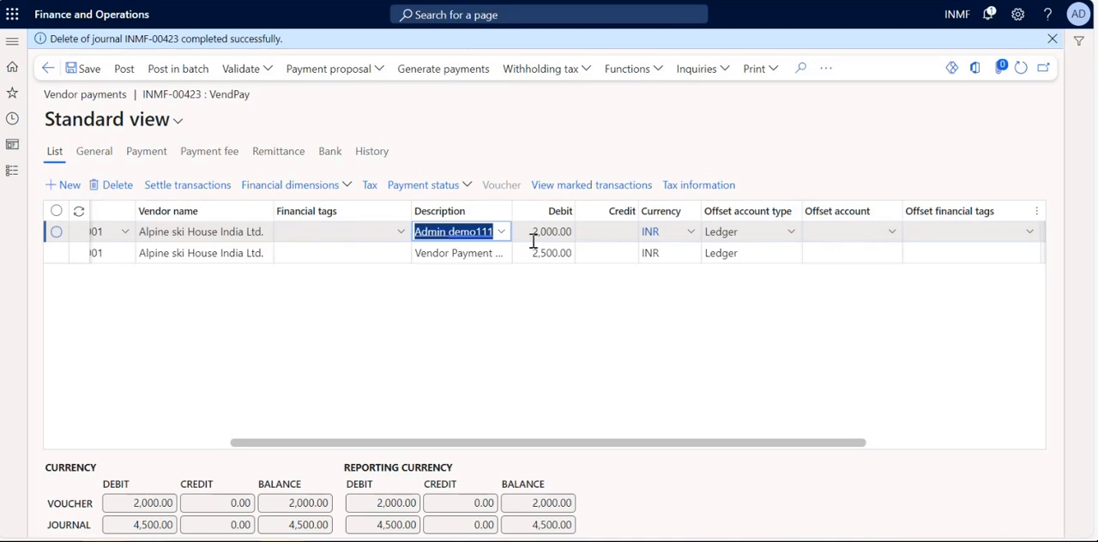
{"action": "key", "text": "ctrl+c"}
{"action": "key", "text": "alt+Tab"}
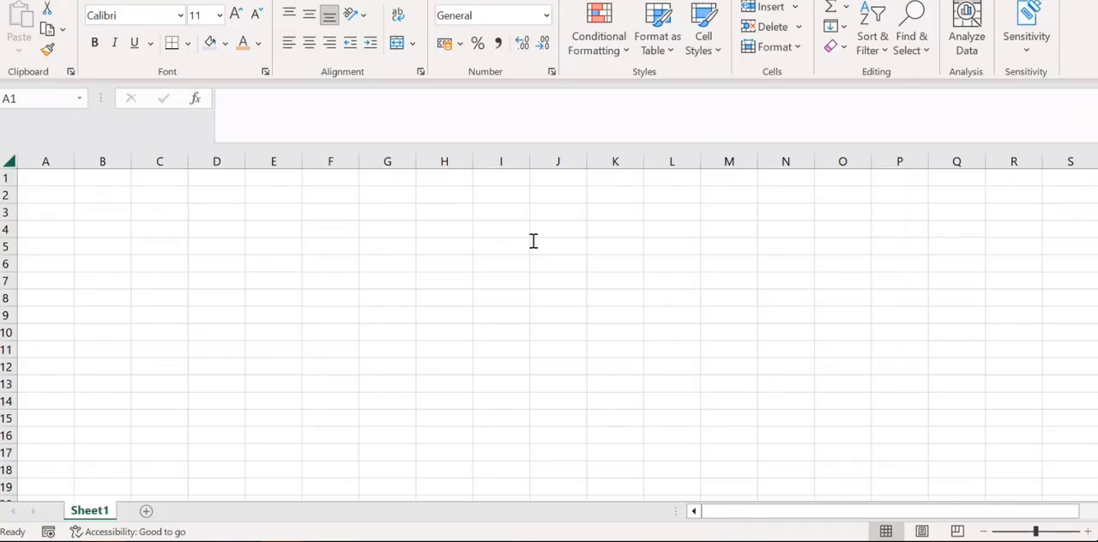
{"action": "left_click", "coordinate": [297, 201]}
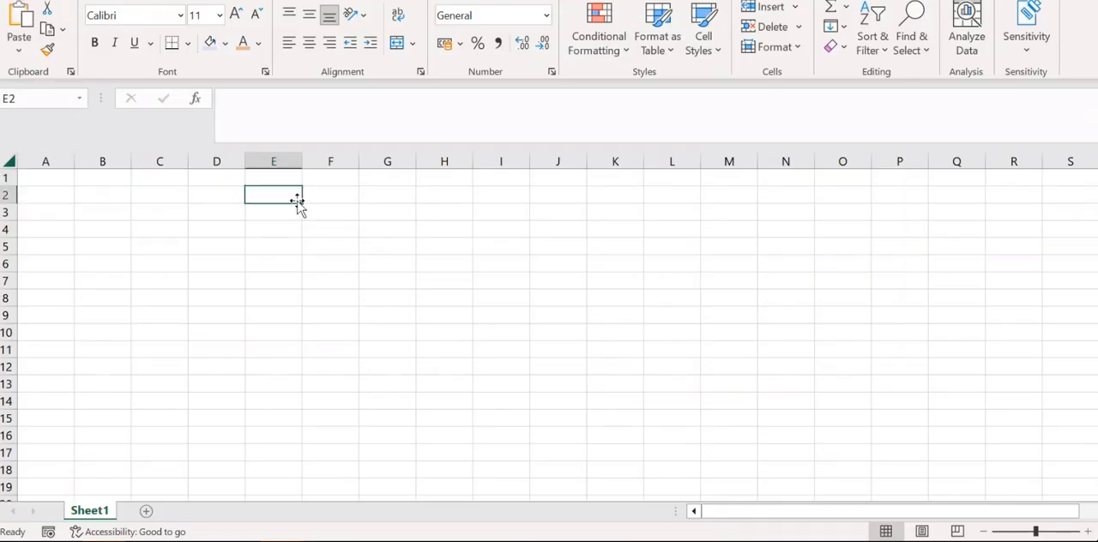
{"action": "key", "text": "ctrl+v"}
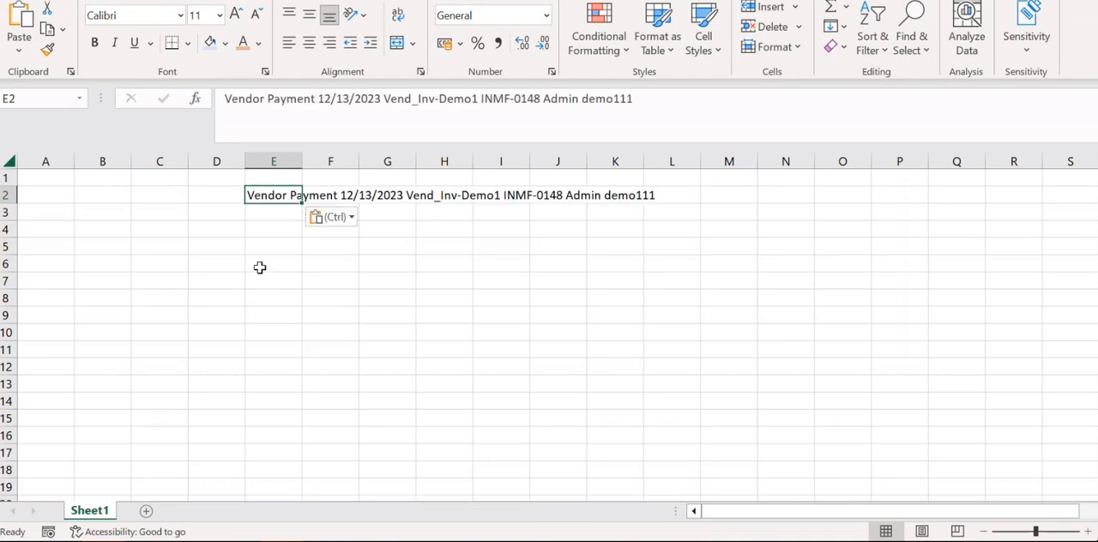
Examine the date, form, voucher, created-by and invoice parts of the pasted description, checking the voucher part against the payment line.
{"action": "left_click_drag", "start_coordinate": [227, 99], "coordinate": [380, 108]}
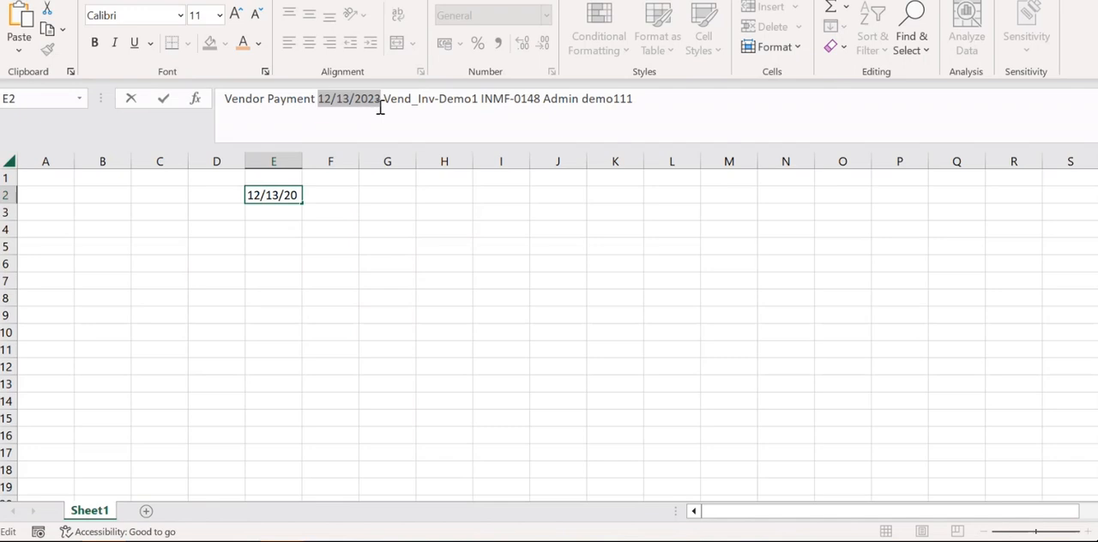
{"action": "left_click_drag", "start_coordinate": [380, 108], "coordinate": [380, 108]}
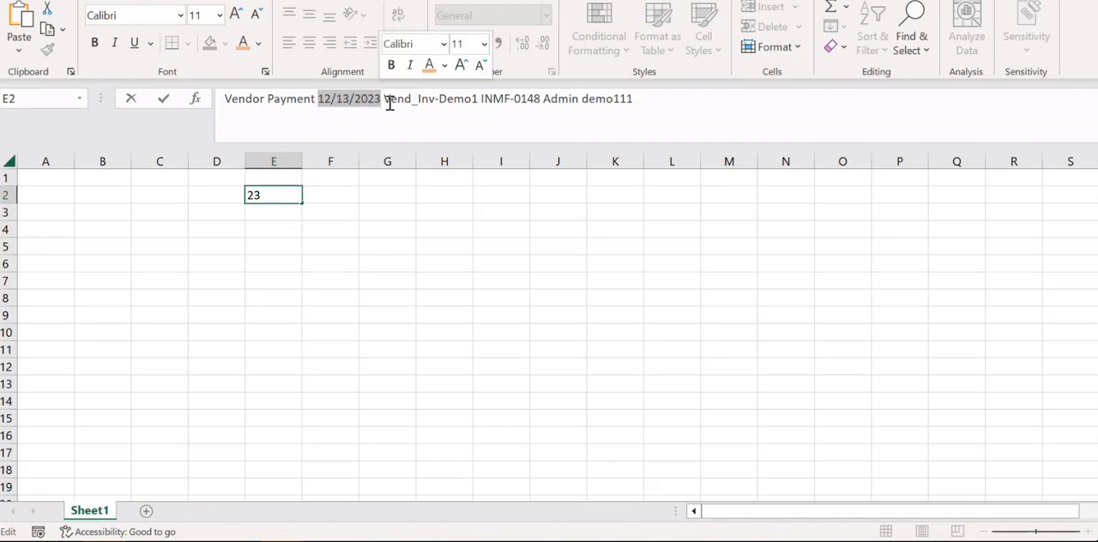
{"action": "left_click_drag", "start_coordinate": [390, 103], "coordinate": [473, 105]}
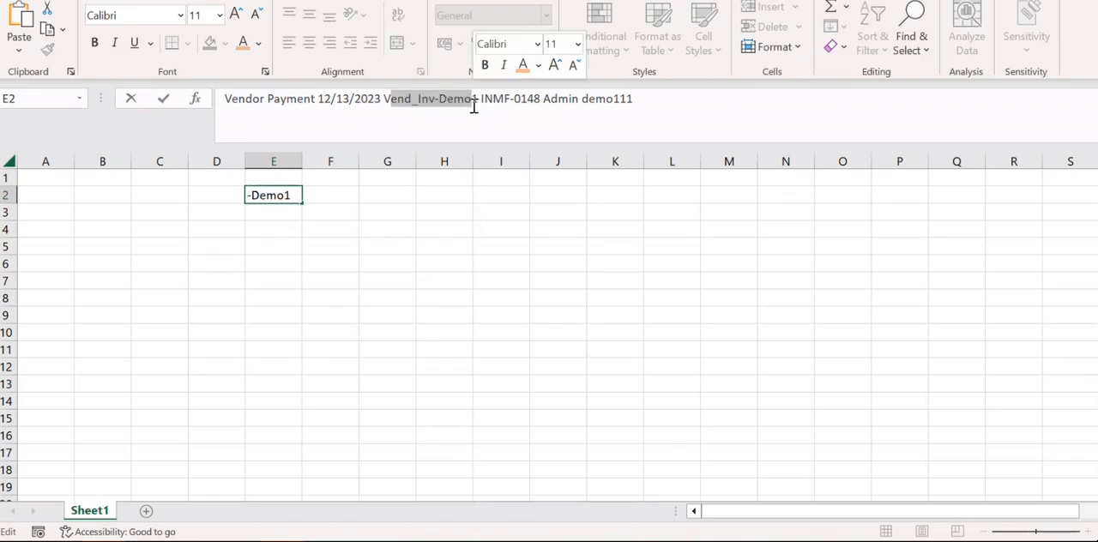
{"action": "left_click_drag", "start_coordinate": [481, 105], "coordinate": [537, 109]}
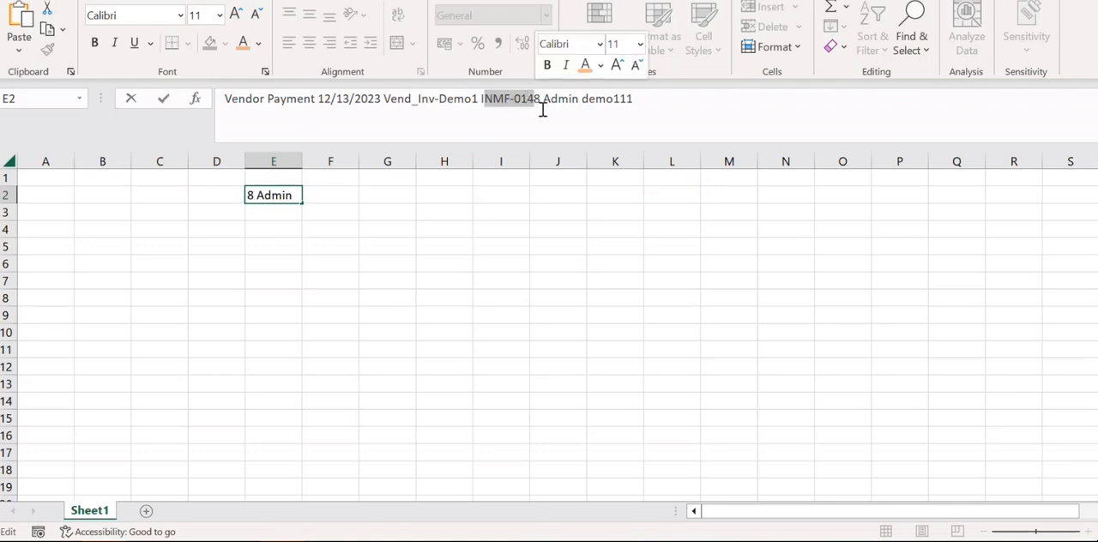
{"action": "left_click_drag", "start_coordinate": [542, 100], "coordinate": [484, 100]}
{"action": "key", "text": "alt+Tab"}
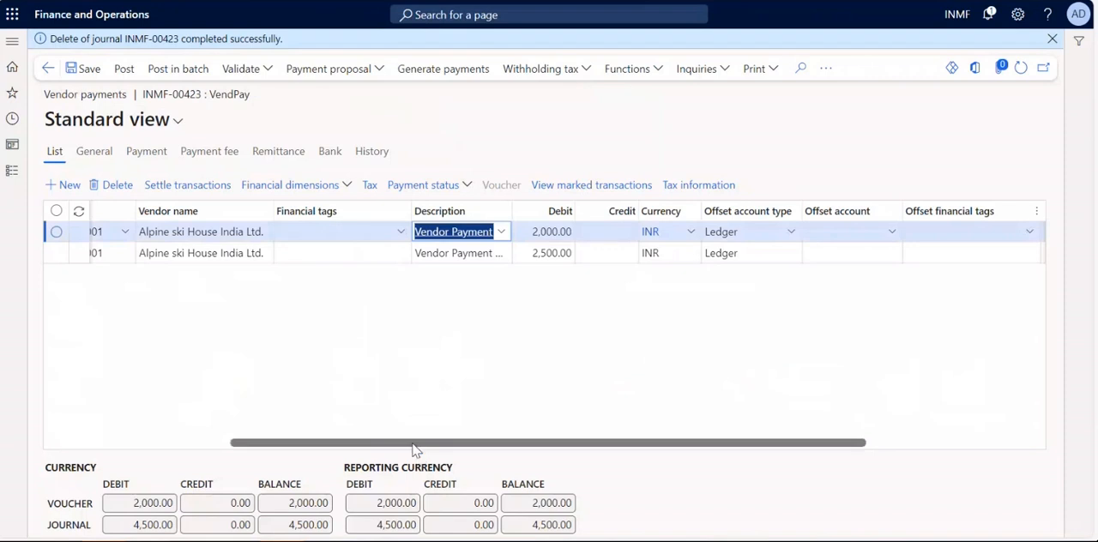
{"action": "left_click_drag", "start_coordinate": [245, 444], "coordinate": [183, 429]}
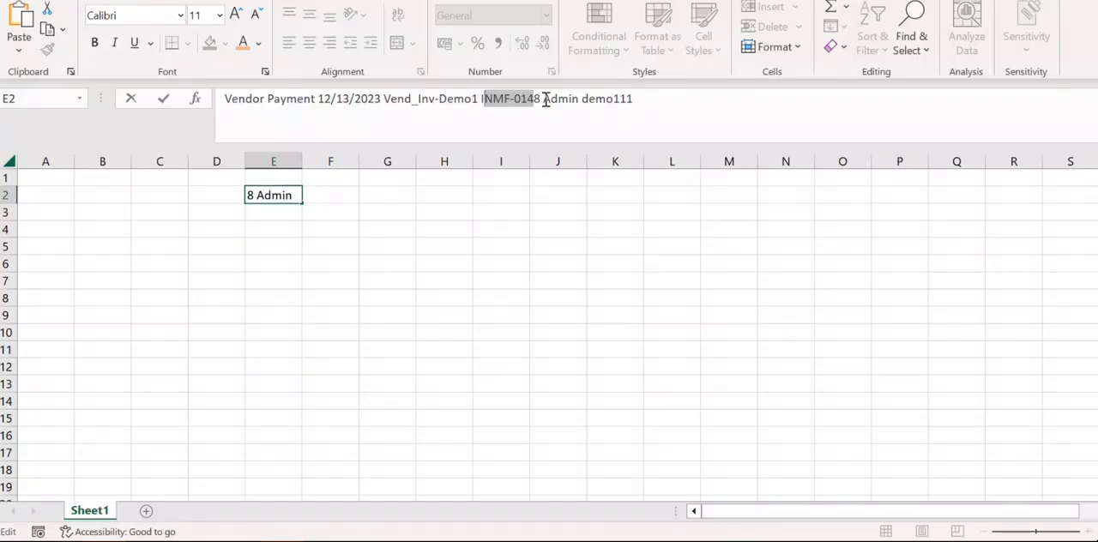
{"action": "left_click_drag", "start_coordinate": [545, 100], "coordinate": [635, 100]}
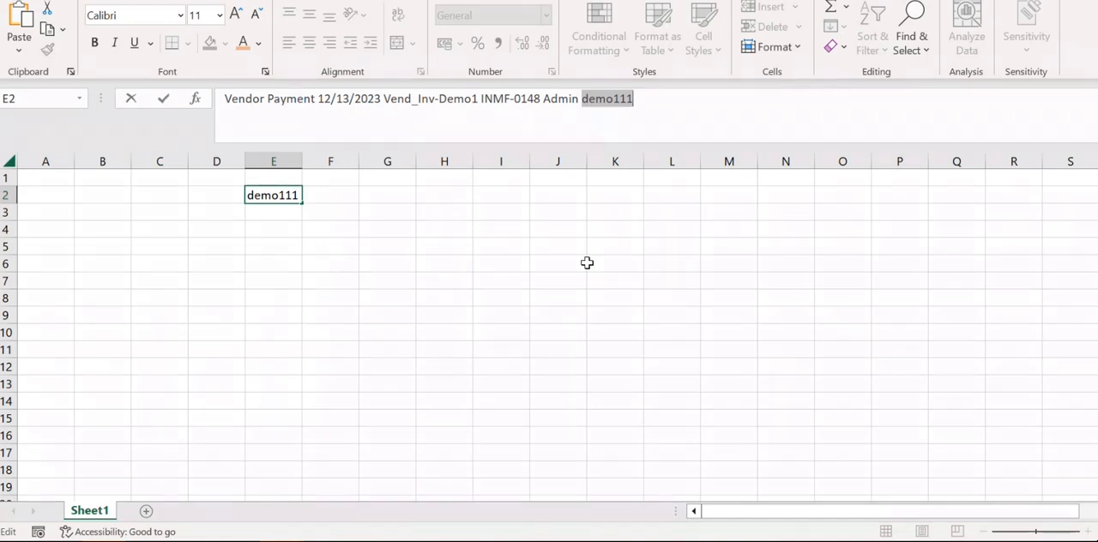
Return to Finance and Operations and compare the payment lines with the Vendor - payment, vendor default description.
{"action": "key", "text": "alt+Tab"}
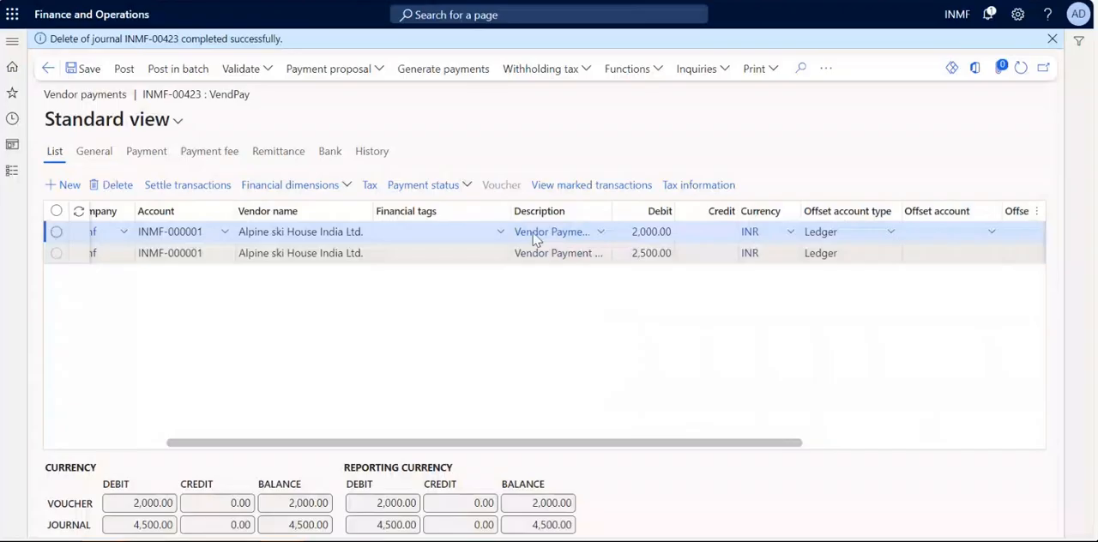
{"action": "left_click_drag", "start_coordinate": [472, 444], "coordinate": [363, 444]}
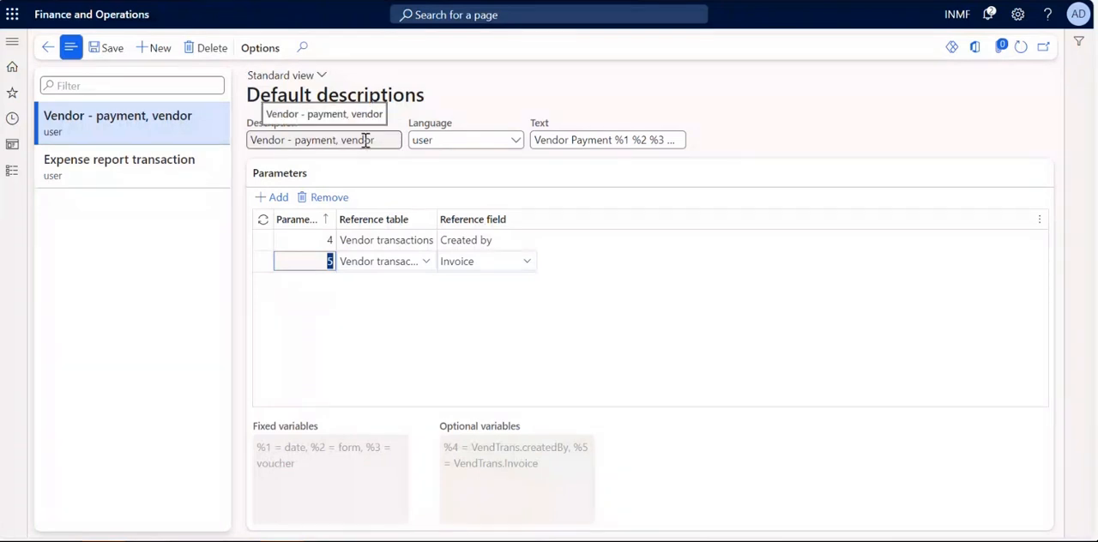
{"action": "left_click_drag", "start_coordinate": [383, 142], "coordinate": [237, 142]}
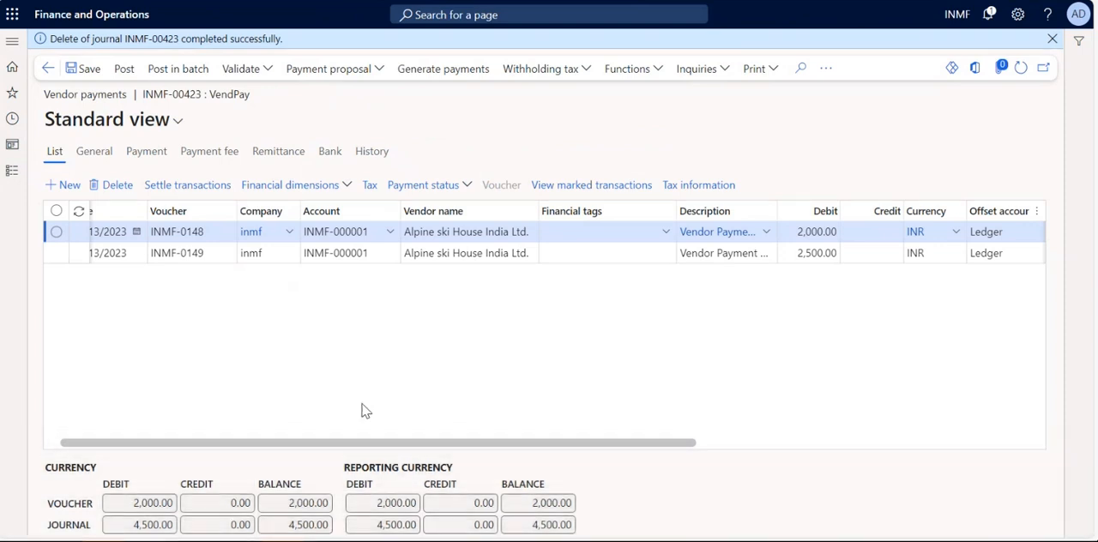
Open the bank details of the 2,000.00 payment line.
{"action": "left_click", "coordinate": [327, 154]}
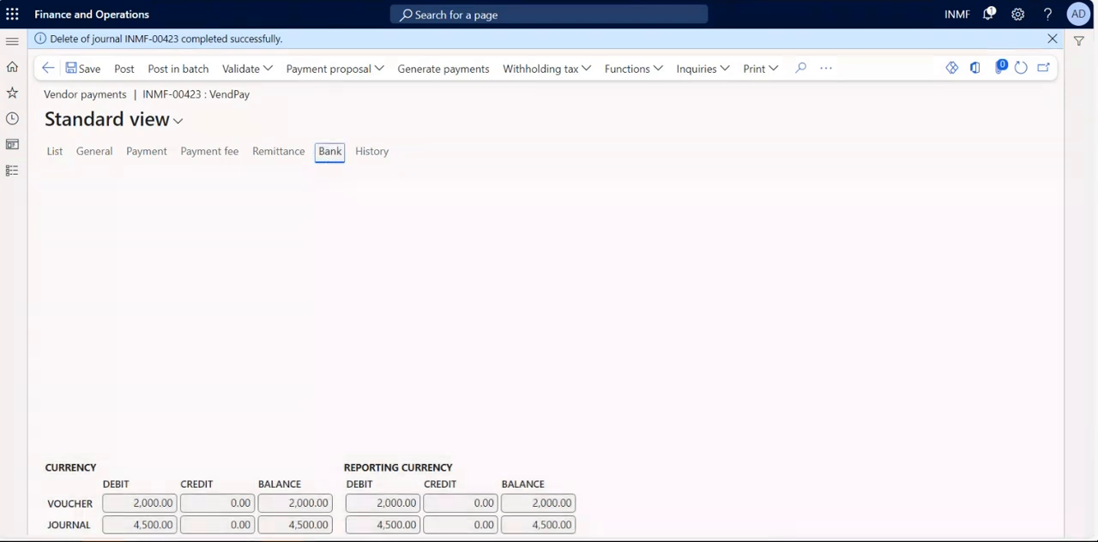